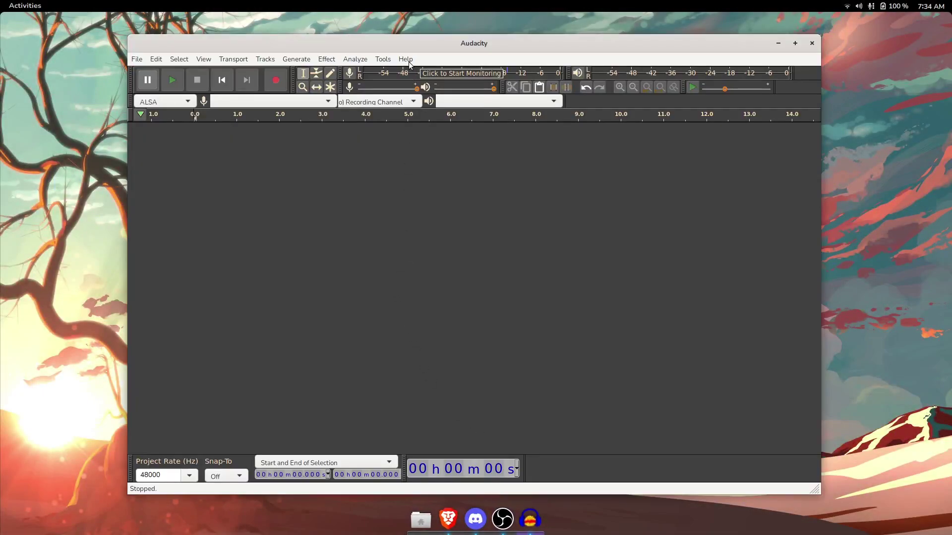
# View the About information, including the Build Information and GPL License pages, and close it
pyautogui.click(406, 59)
pyautogui.click(431, 127)
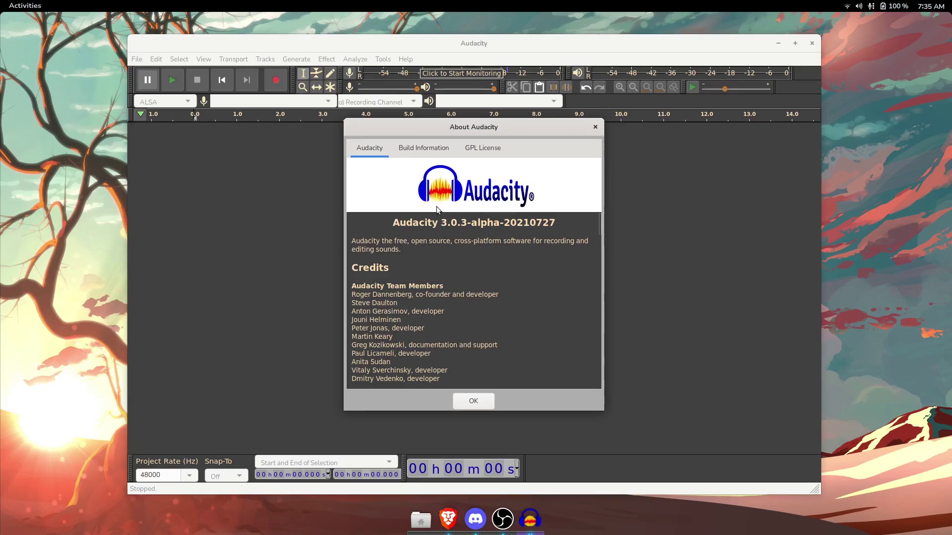
pyautogui.click(424, 149)
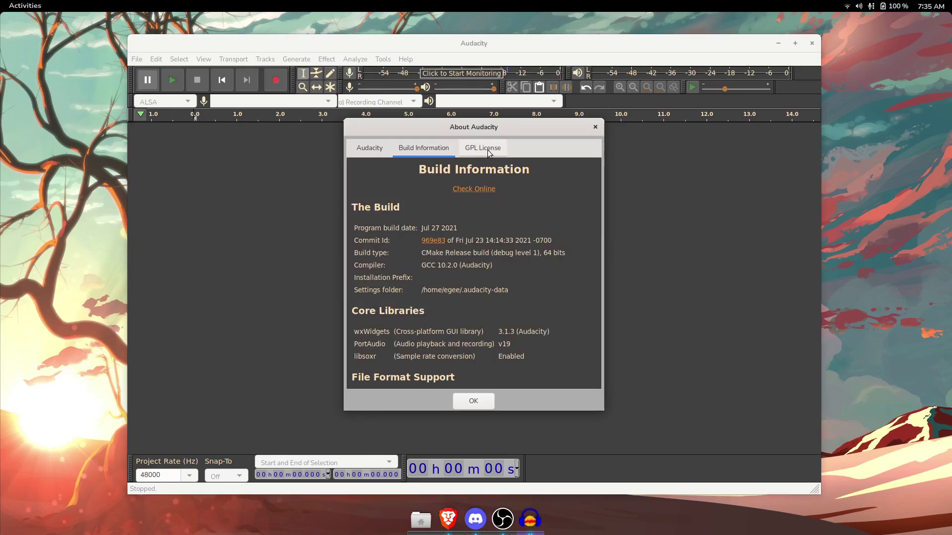
pyautogui.click(487, 149)
pyautogui.click(424, 148)
pyautogui.click(370, 148)
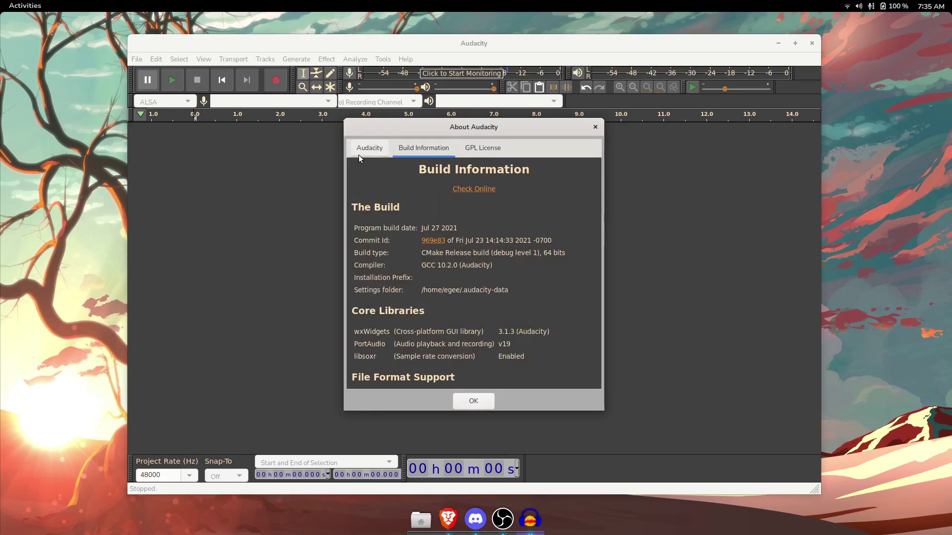
pyautogui.click(471, 402)
# Look through the available playback devices and recording channel options without changing them
pyautogui.click(544, 99)
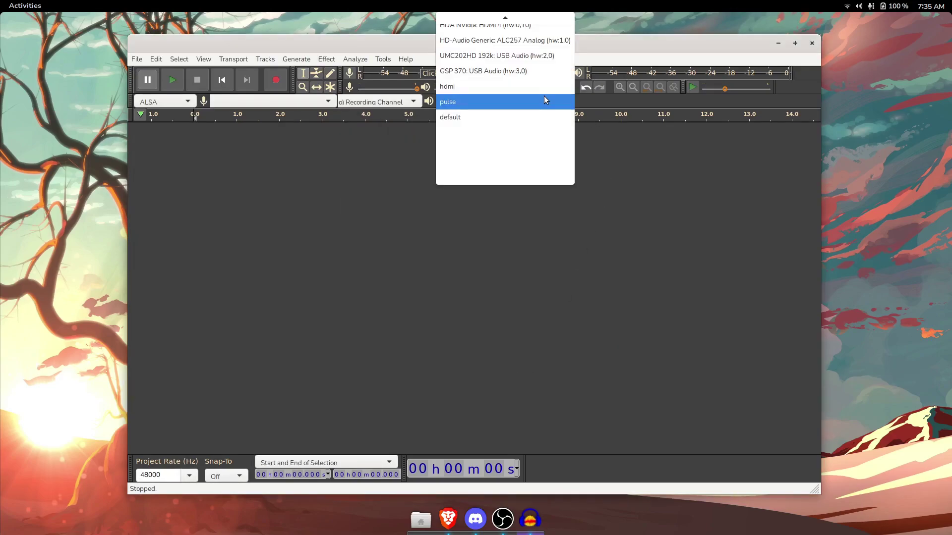
pyautogui.click(340, 104)
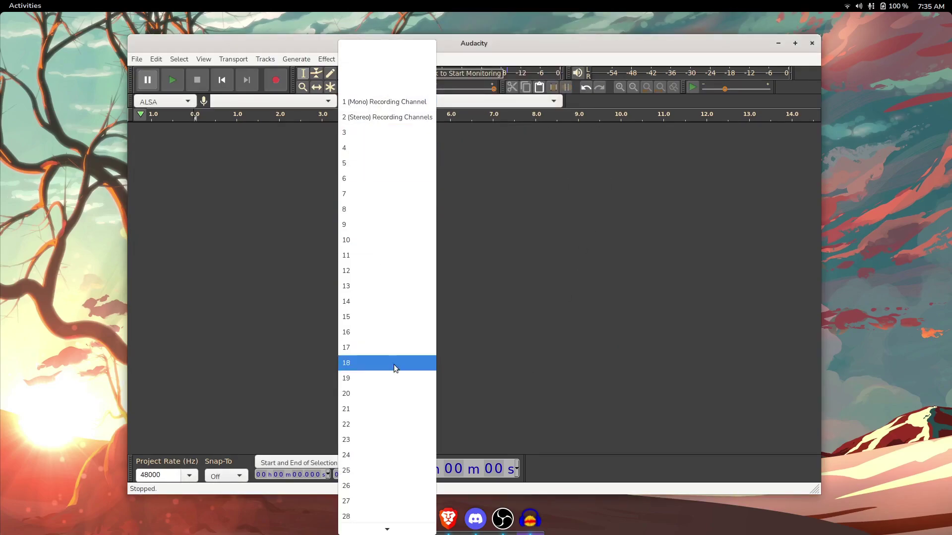
pyautogui.click(258, 305)
pyautogui.click(392, 104)
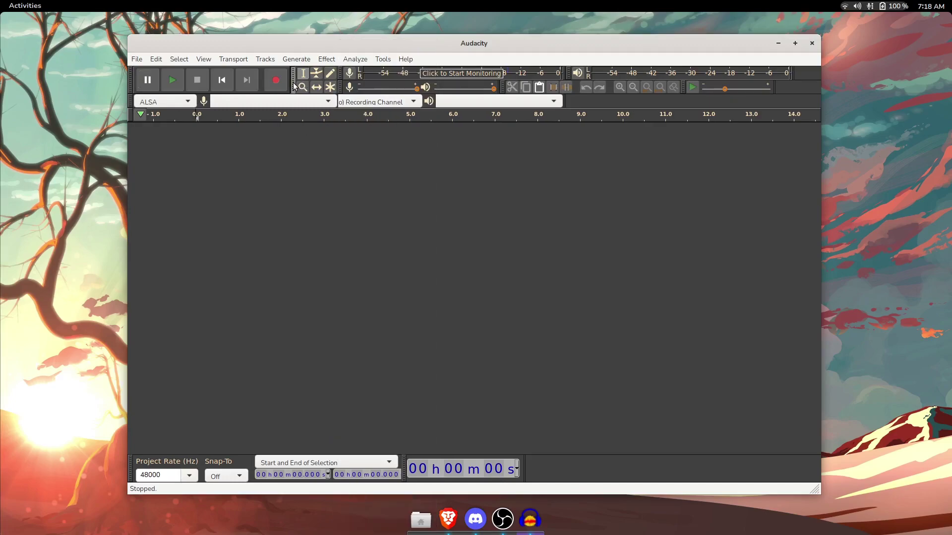
pyautogui.moveTo(294, 86); pyautogui.dragTo(294, 85)
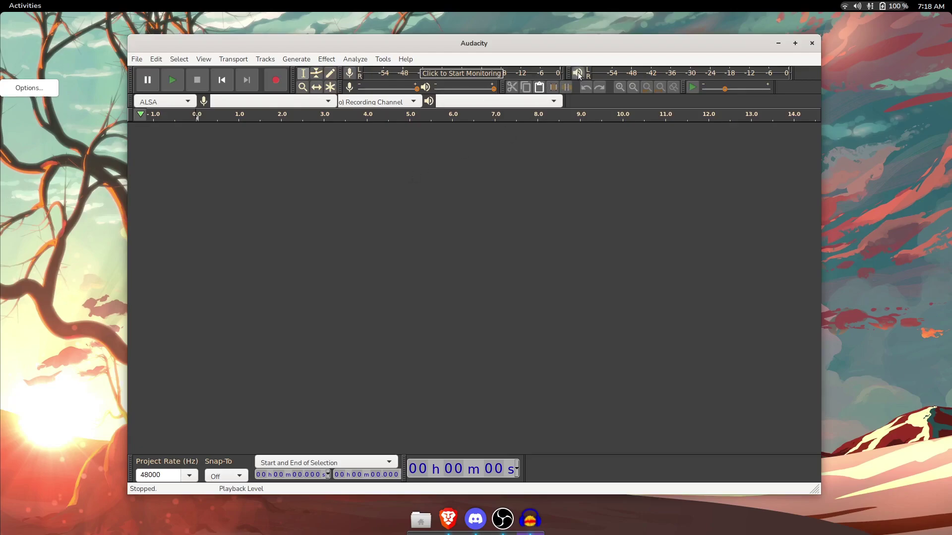
# View the playback meter's options and close them without changes
pyautogui.click(47, 92)
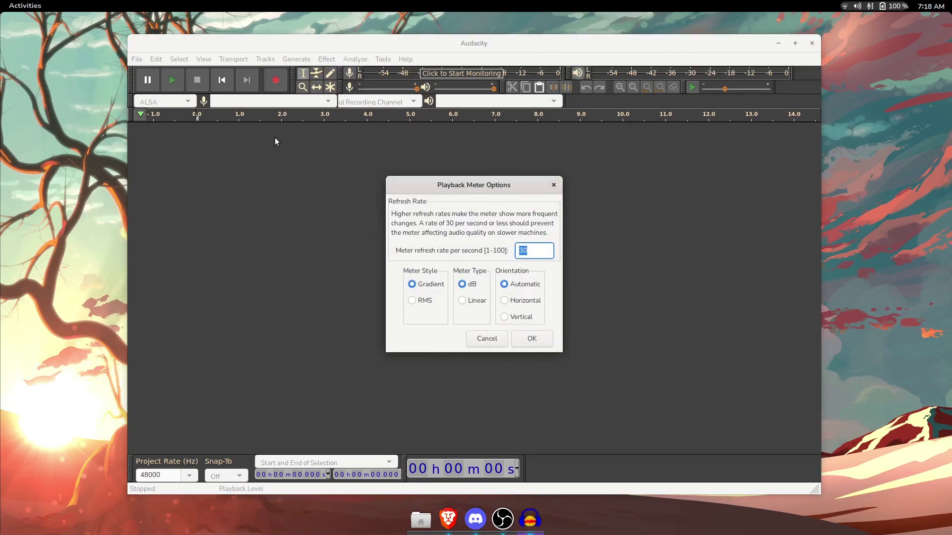
pyautogui.click(487, 339)
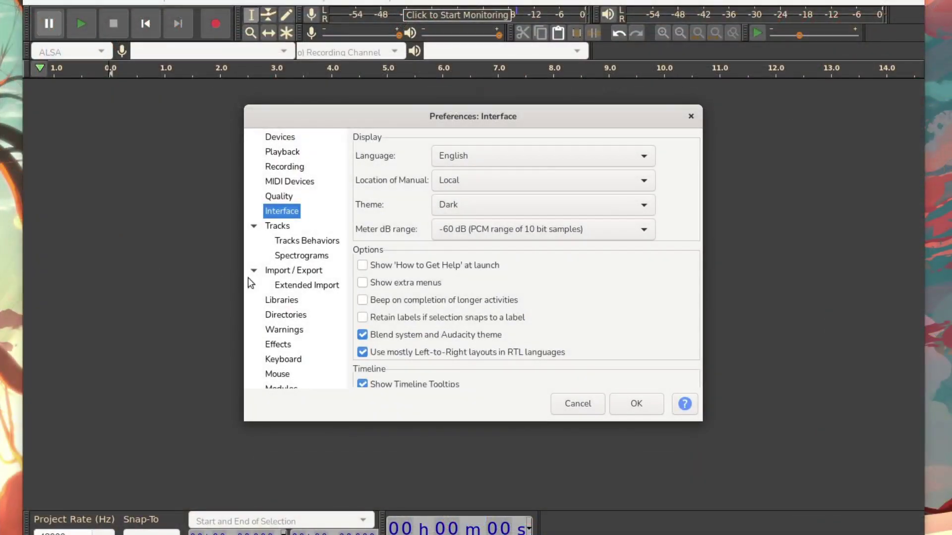
# Set the interface theme to Classic in the preferences and apply it
pyautogui.click(480, 204)
pyautogui.click(498, 165)
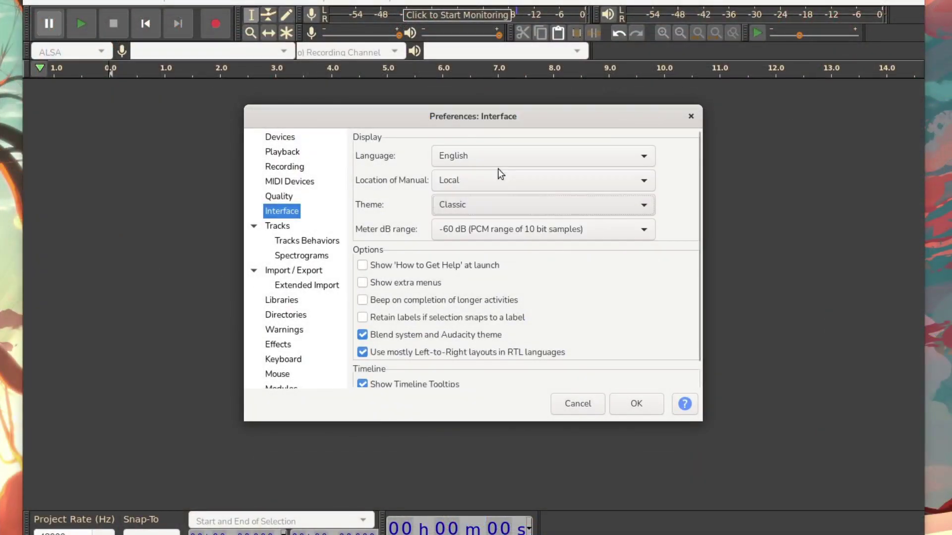
pyautogui.click(642, 406)
# Reopen the interface preferences and set the theme back to Dark
pyautogui.click(70, 2)
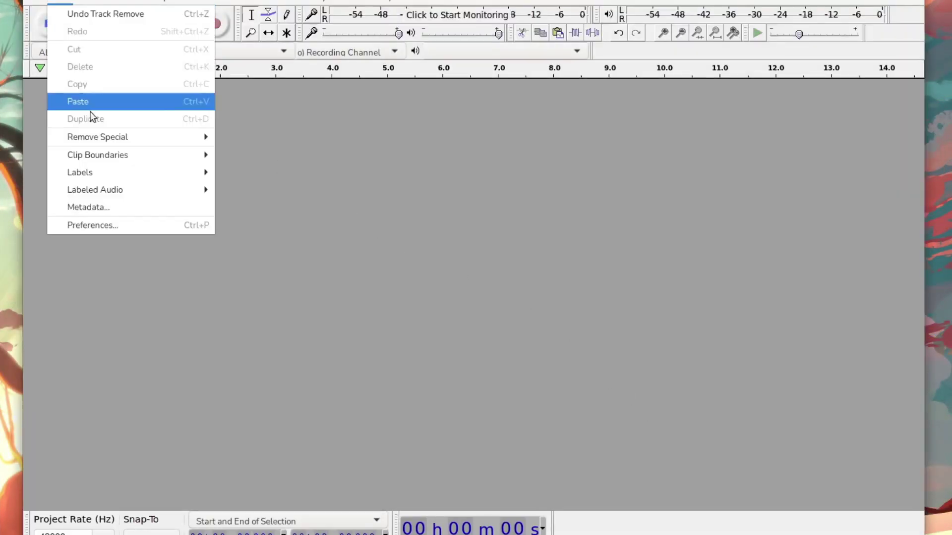
pyautogui.click(111, 228)
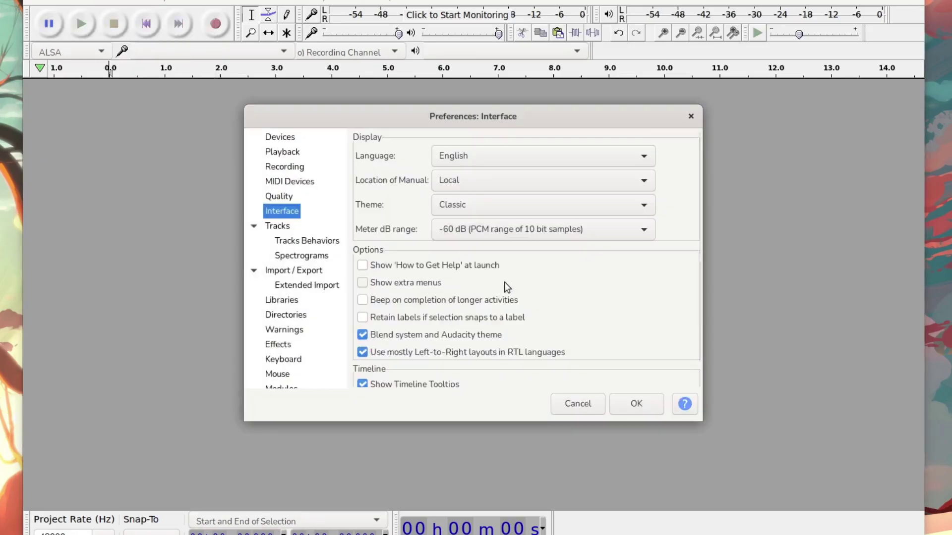
pyautogui.click(448, 204)
pyautogui.click(468, 246)
pyautogui.click(636, 403)
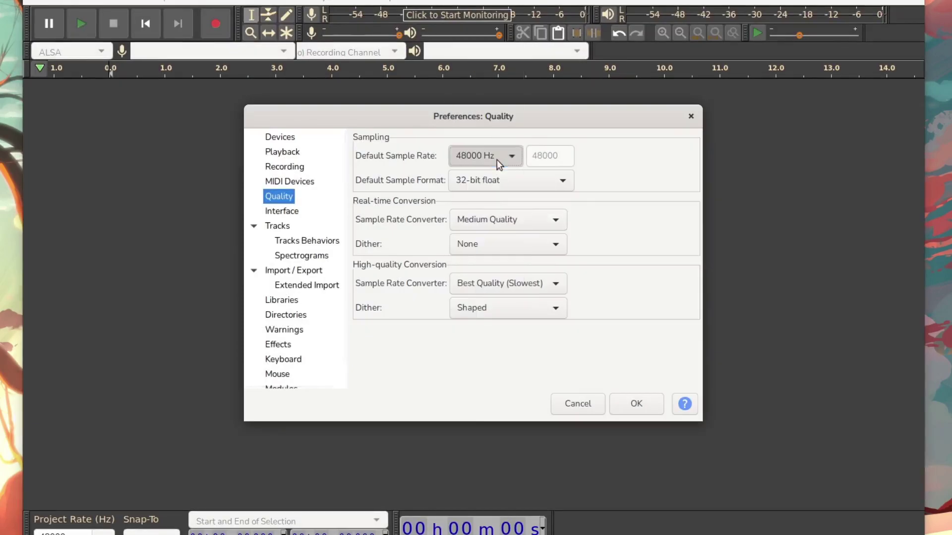
# Try default sample rates of 96000 Hz and 192000 Hz in the quality preferences and set the rate back to 48000 Hz
pyautogui.click(500, 163)
pyautogui.click(498, 197)
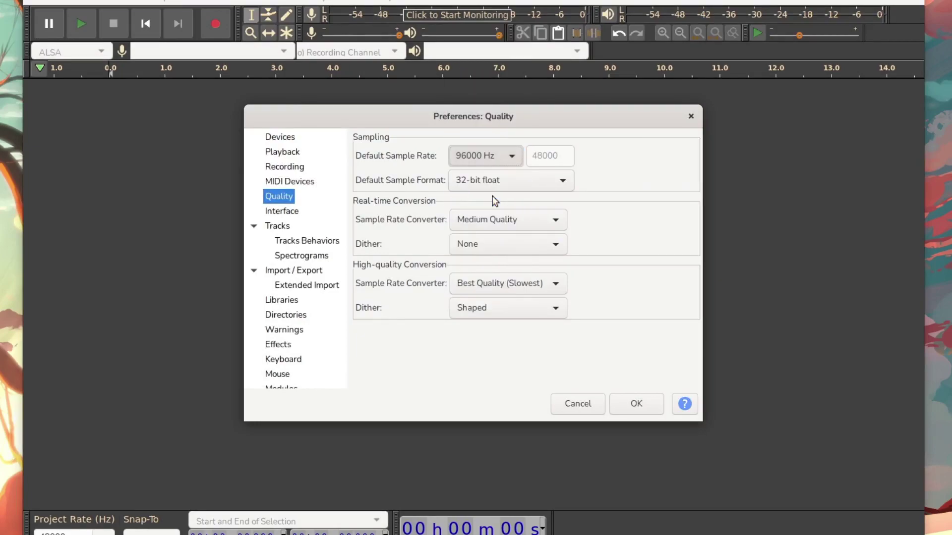
pyautogui.click(496, 156)
pyautogui.click(491, 198)
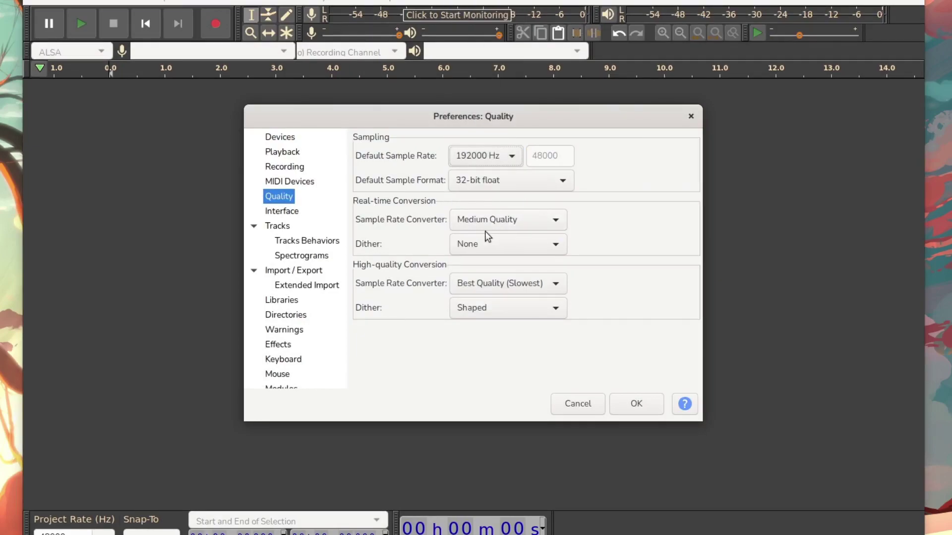
pyautogui.click(490, 161)
pyautogui.click(495, 77)
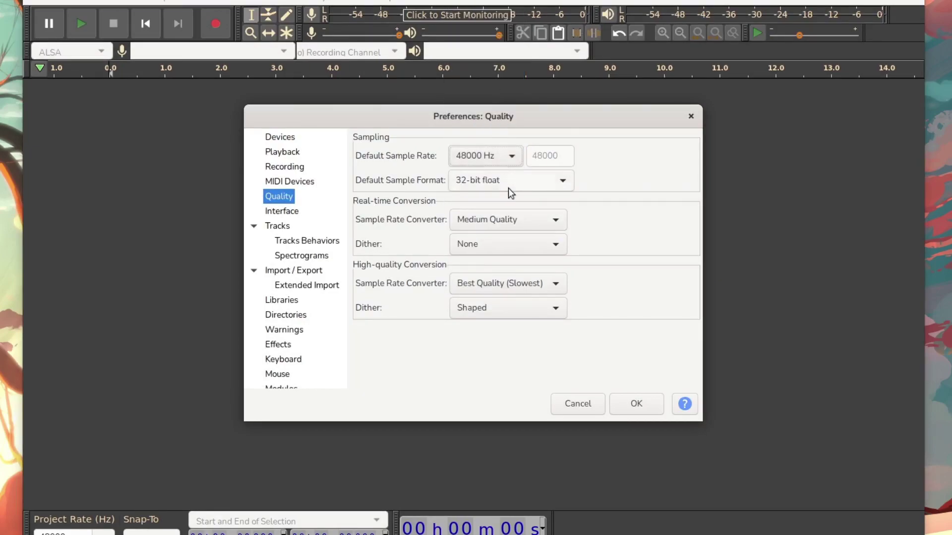
# Try Shaped dither for real-time conversion, look over the high-quality conversion options, and discard the preference changes
pyautogui.click(509, 188)
pyautogui.click(490, 250)
pyautogui.click(493, 248)
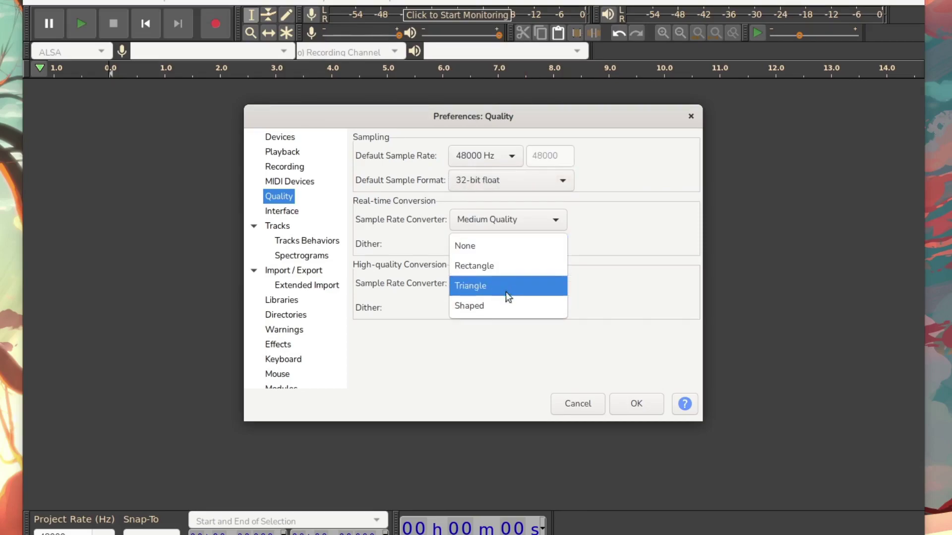
pyautogui.click(510, 306)
pyautogui.click(504, 310)
pyautogui.click(504, 312)
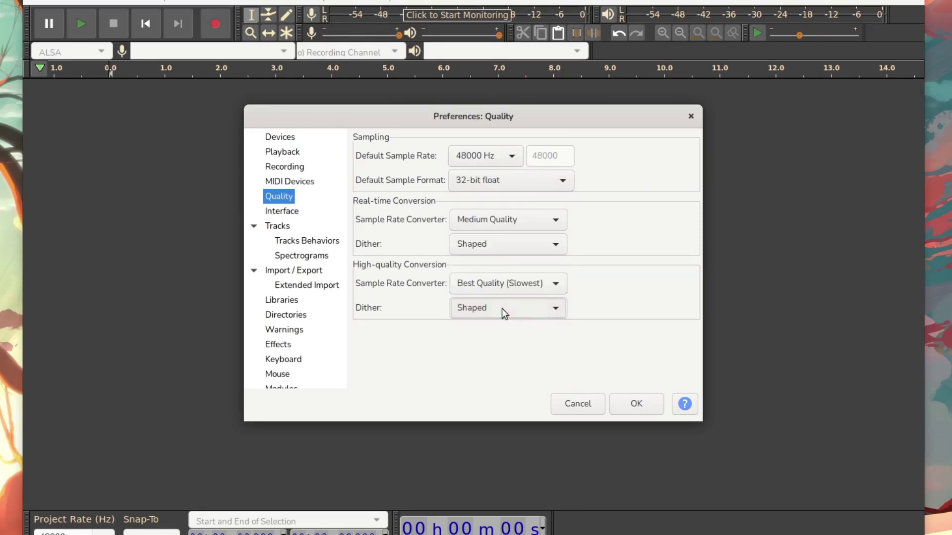
pyautogui.click(504, 244)
pyautogui.click(504, 190)
pyautogui.click(501, 286)
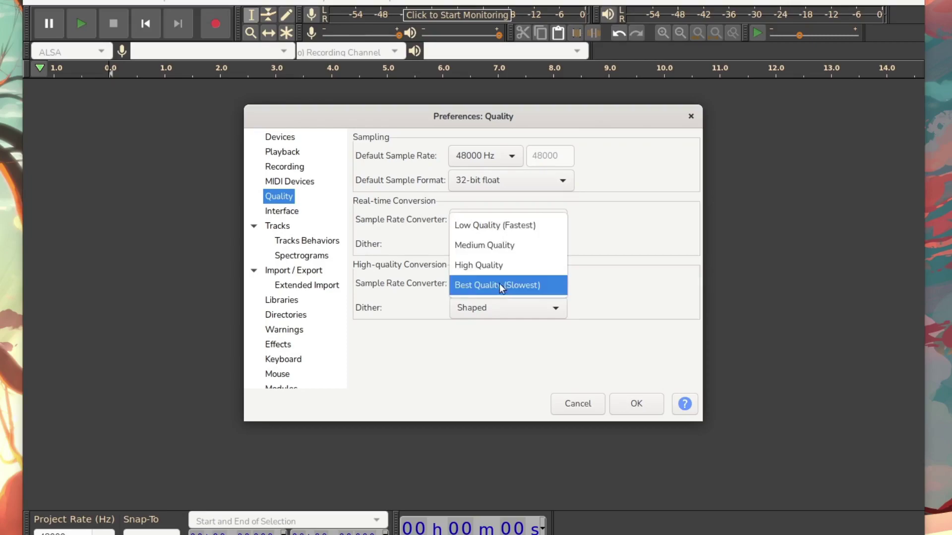
pyautogui.click(501, 286)
pyautogui.click(581, 405)
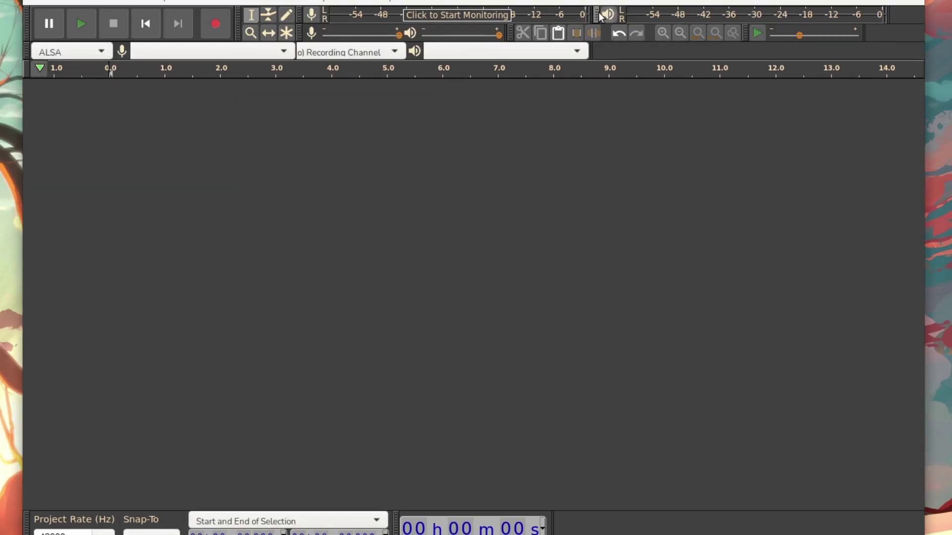
pyautogui.click(470, 20)
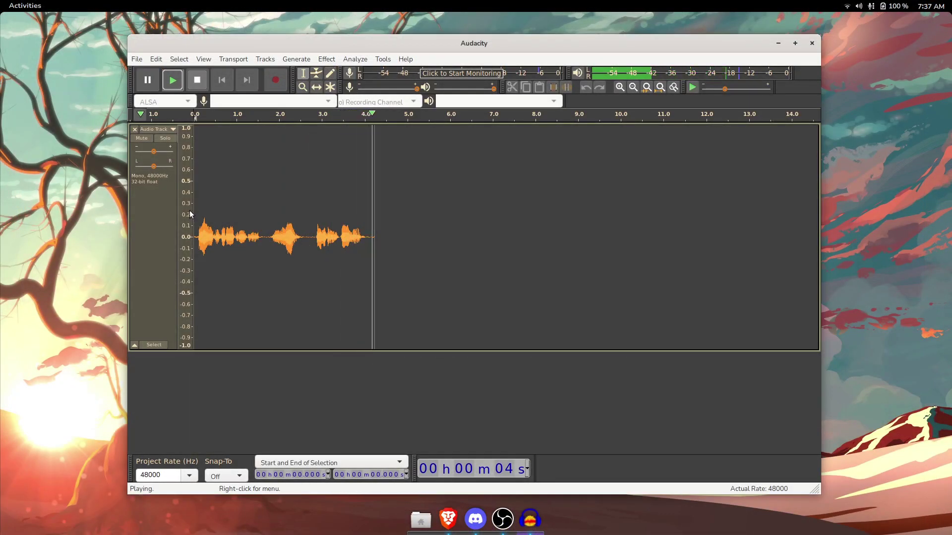
# Switch the track's waveform scale to dB and select its first 2.5 seconds
pyautogui.rightClick(177, 220)
pyautogui.click(48, 229)
pyautogui.moveTo(299, 235); pyautogui.dragTo(193, 235)
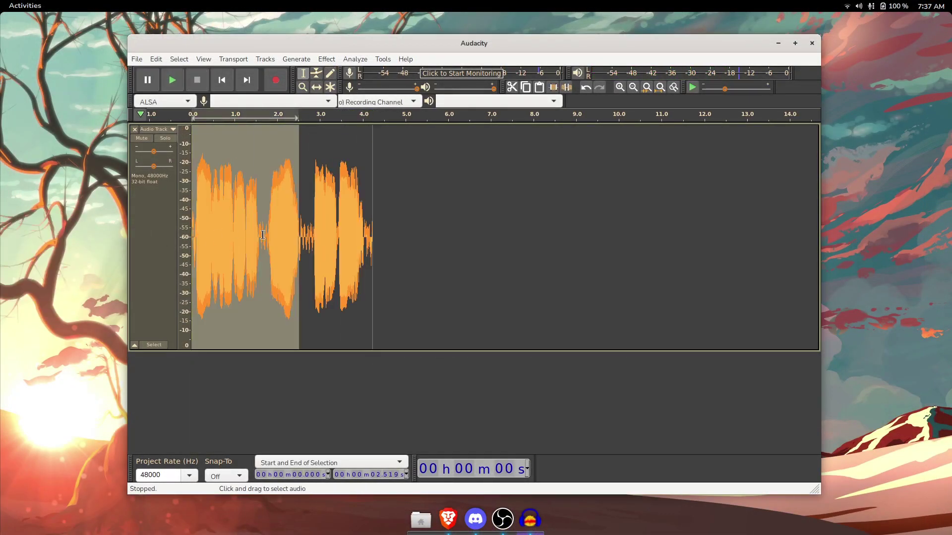
# Play the recording from its beginning with the waveform shown on the dB scale
pyautogui.scroll(-1, 261, 236)
pyautogui.scroll(2, 240, 238)
pyautogui.moveTo(259, 239); pyautogui.dragTo(29, 269)
pyautogui.press('Home')
pyautogui.press('space')
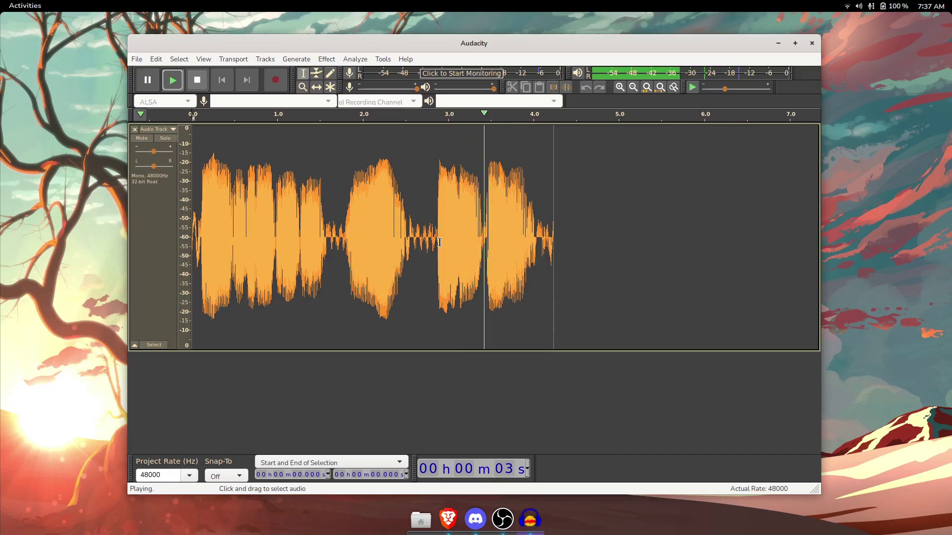
# Set the waveform scale back to linear, and select and deselect the track's first 0.76 seconds
pyautogui.rightClick(185, 226)
pyautogui.click(35, 237)
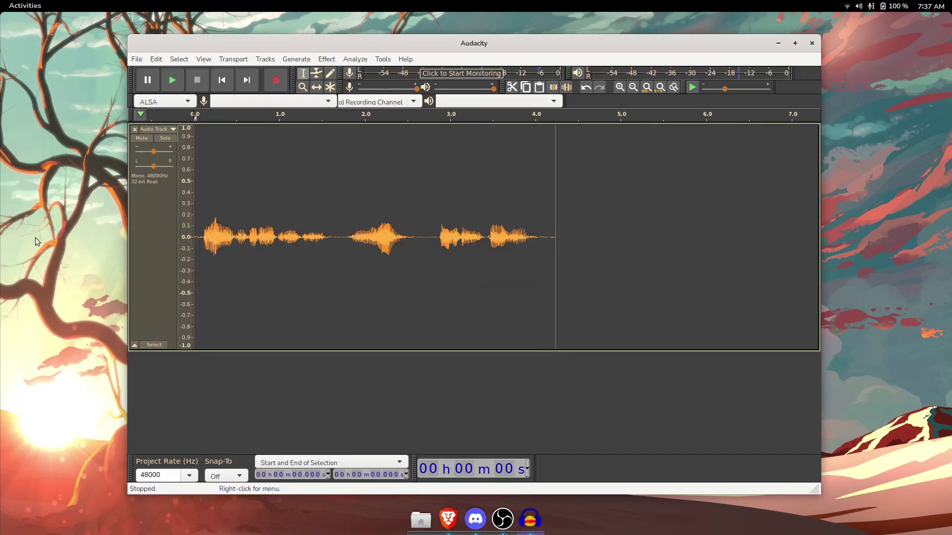
pyautogui.scroll(1, 229, 237)
pyautogui.moveTo(287, 244); pyautogui.dragTo(28, 255)
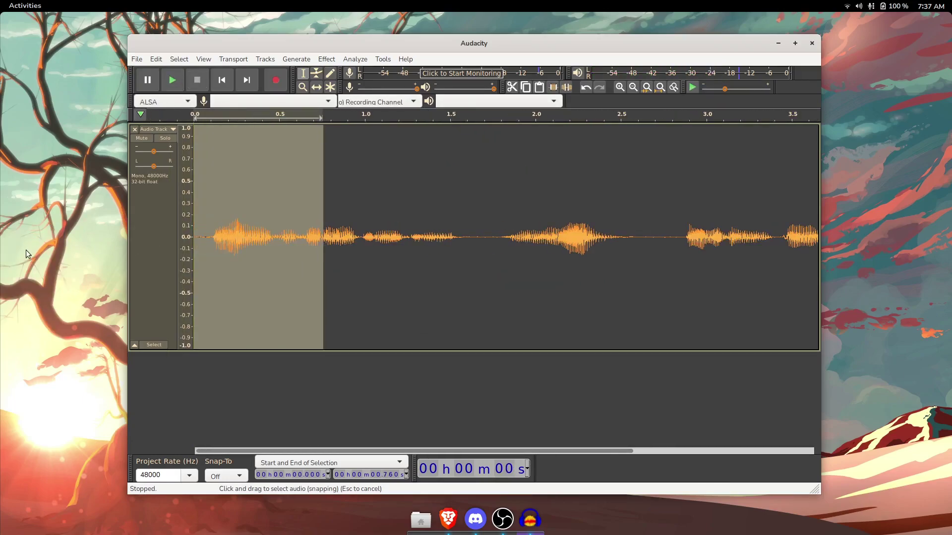
pyautogui.scroll(1, 184, 240)
pyautogui.scroll(-1, 343, 239)
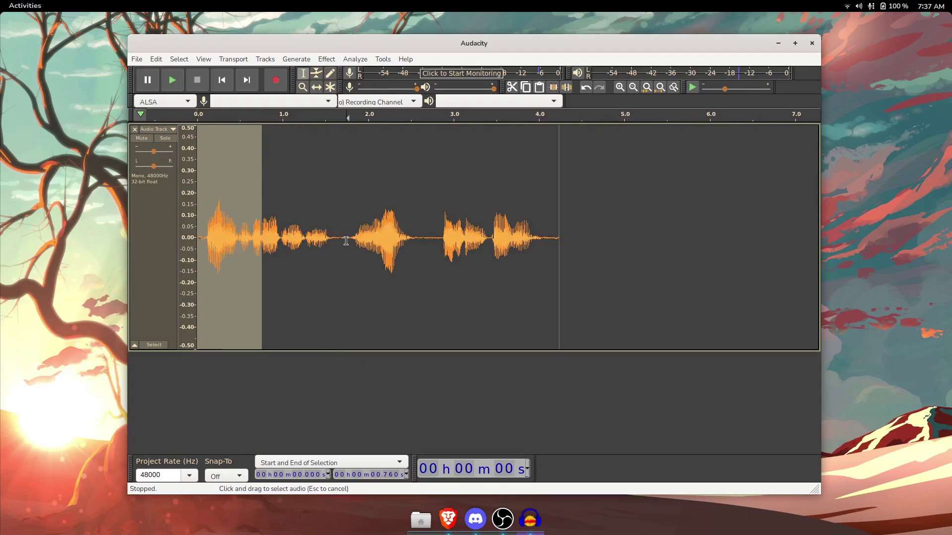
pyautogui.click(347, 247)
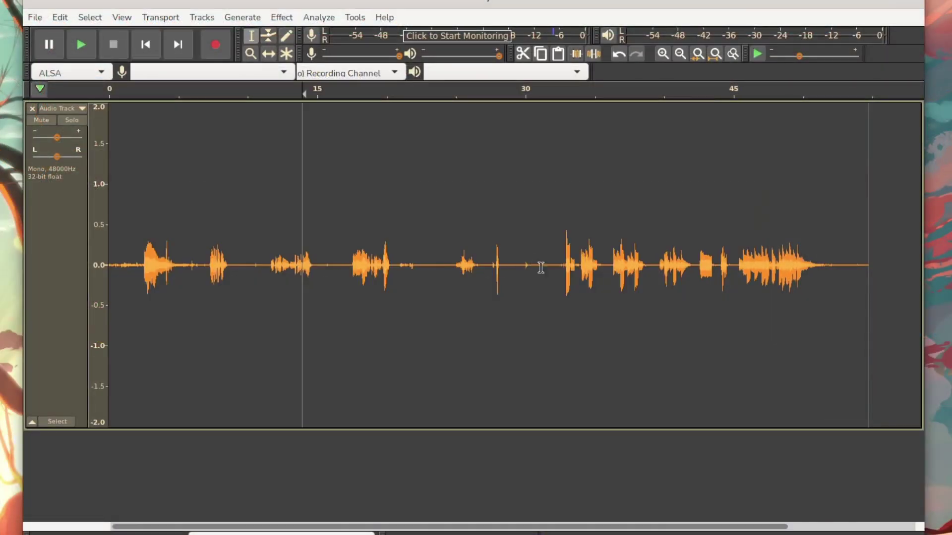
# Delete the track's opening section up to about 32.5 seconds and trim the leftover silence at the new start
pyautogui.moveTo(560, 268); pyautogui.dragTo(109, 267)
pyautogui.press('Delete')
pyautogui.hotkey('ctrl', '1')
pyautogui.hotkey('ctrl', '1')
pyautogui.hotkey('ctrl', '1')
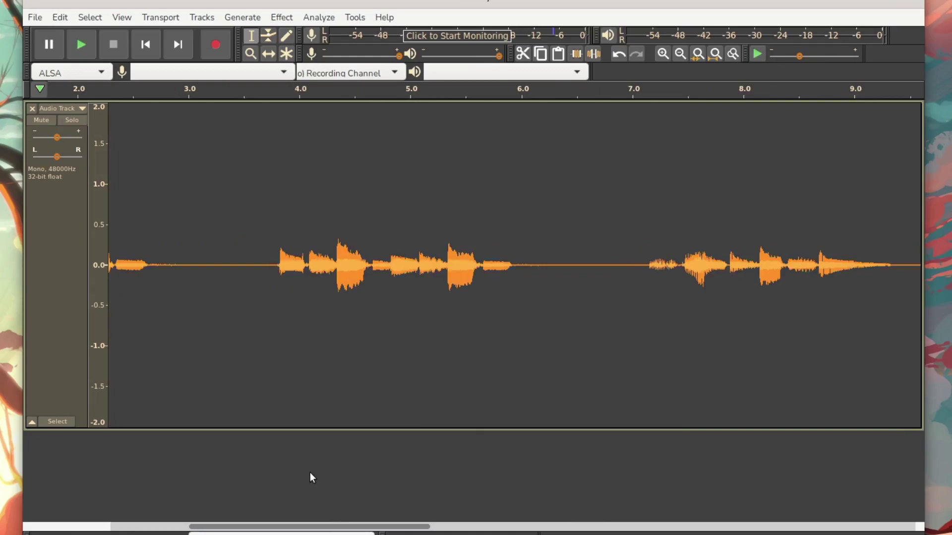
pyautogui.moveTo(324, 527); pyautogui.dragTo(238, 528)
pyautogui.moveTo(140, 264); pyautogui.dragTo(109, 263)
pyautogui.press('Delete')
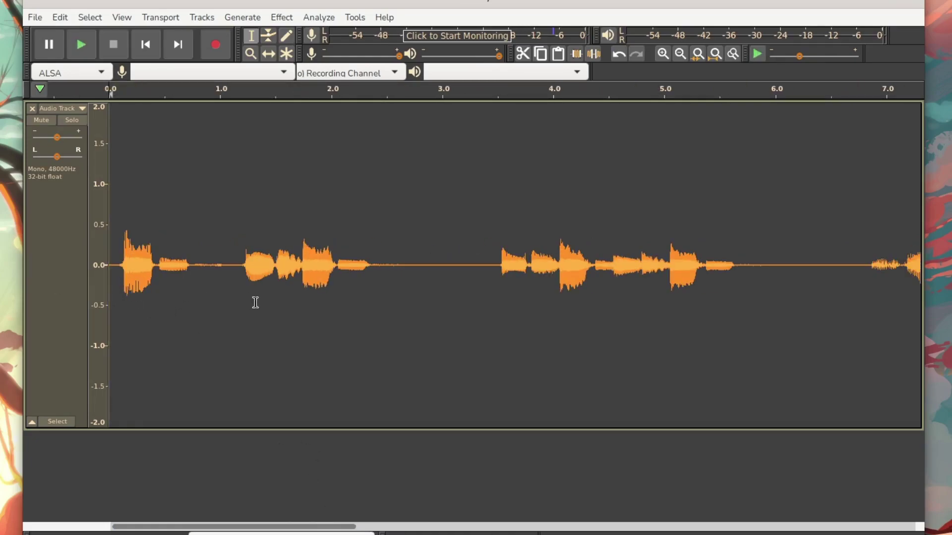
# Delete the silence between about 2.5 and 3.4 seconds and play the audio across the cut
pyautogui.moveTo(385, 264); pyautogui.dragTo(485, 268)
pyautogui.press('space')
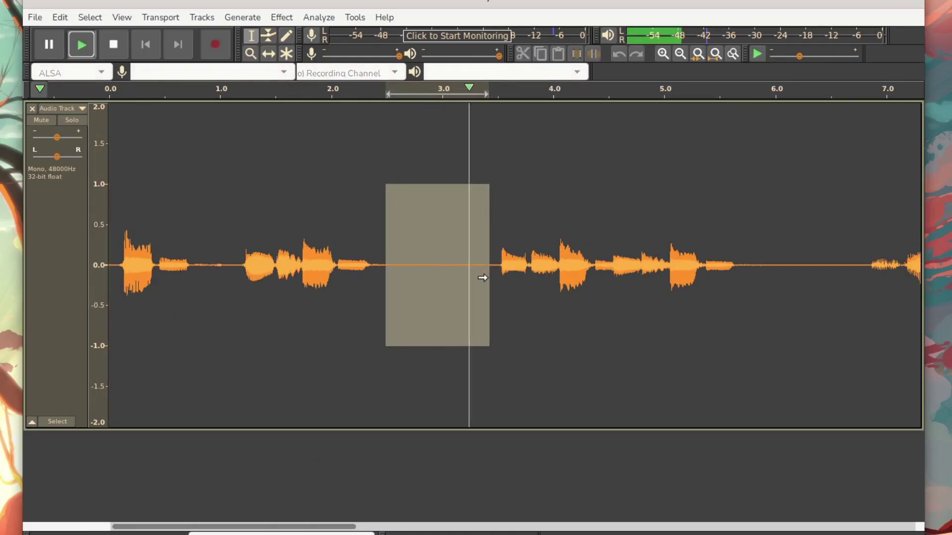
pyautogui.press('Delete')
pyautogui.press('space')
pyautogui.hotkey('ctrl', '3')
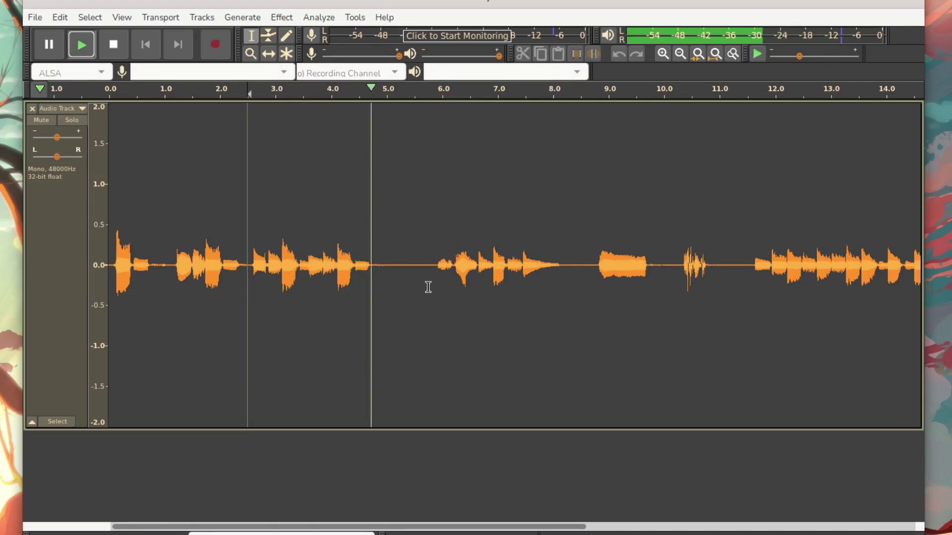
pyautogui.press('space')
# Shorten the silent pause after about 4.7 seconds by roughly 0.8 seconds
pyautogui.moveTo(381, 267)
pyautogui.mouseDown()
pyautogui.moveTo(402, 269)
pyautogui.moveTo(370, 268)
pyautogui.moveTo(382, 270)
pyautogui.mouseUp()
pyautogui.press('Delete')
# Delete the short burst after about 9.3 seconds and the long sustained sound between about 8 and 9 seconds
pyautogui.press('Delete')
pyautogui.moveTo(622, 270); pyautogui.dragTo(696, 271)
pyautogui.press('Delete')
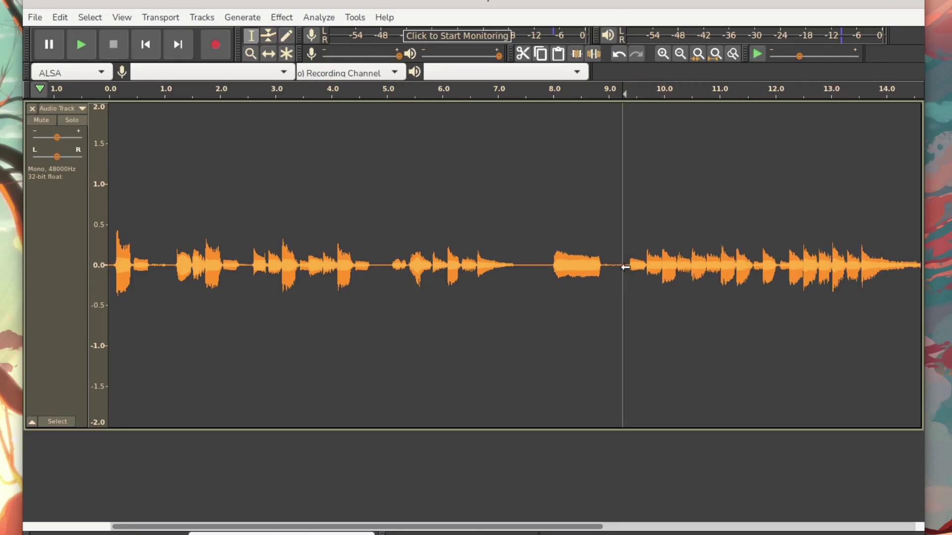
pyautogui.moveTo(624, 268); pyautogui.dragTo(108, 271)
pyautogui.press('Delete')
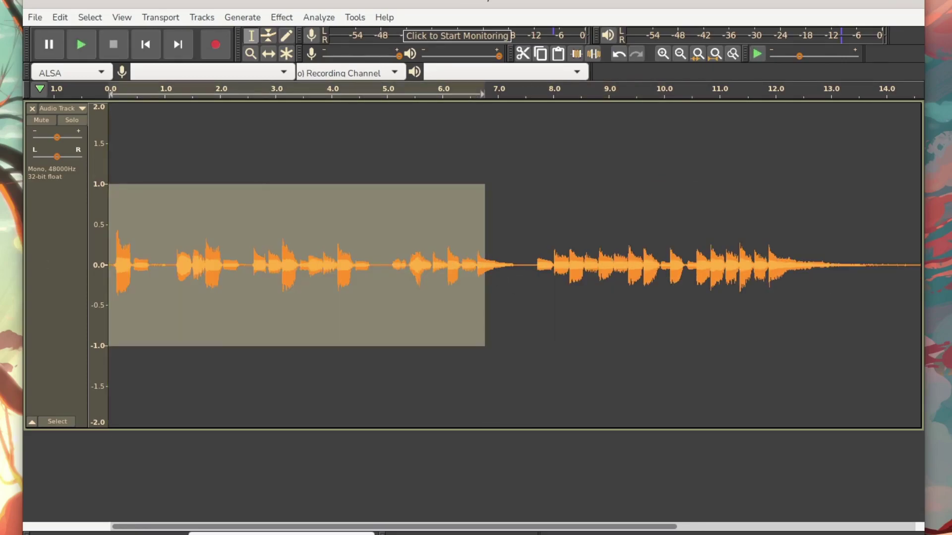
# Trim about 0.2 seconds from the pause near 4.8 seconds and play the audio from about 3.6 seconds
pyautogui.press('space')
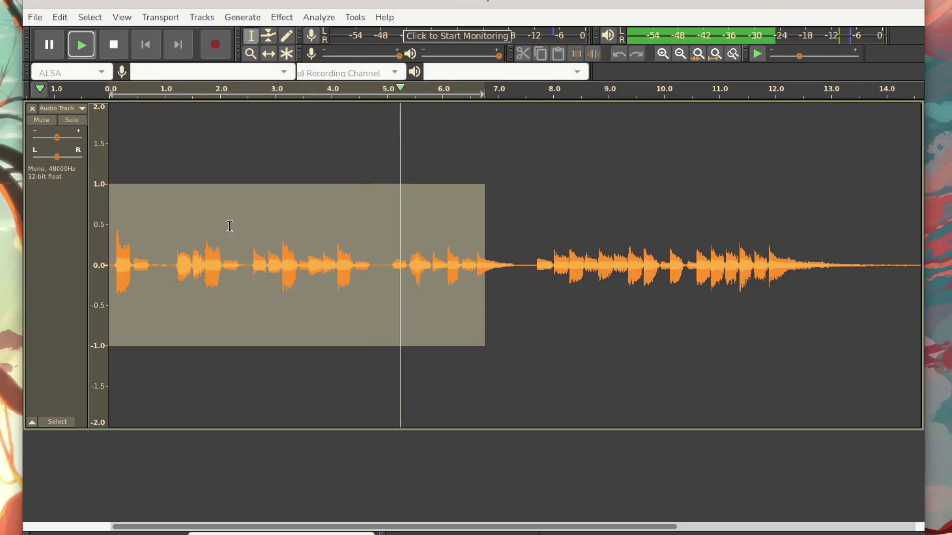
pyautogui.press('space')
pyautogui.moveTo(375, 250); pyautogui.dragTo(386, 252)
pyautogui.press('Delete')
pyautogui.click(311, 263)
pyautogui.press('space')
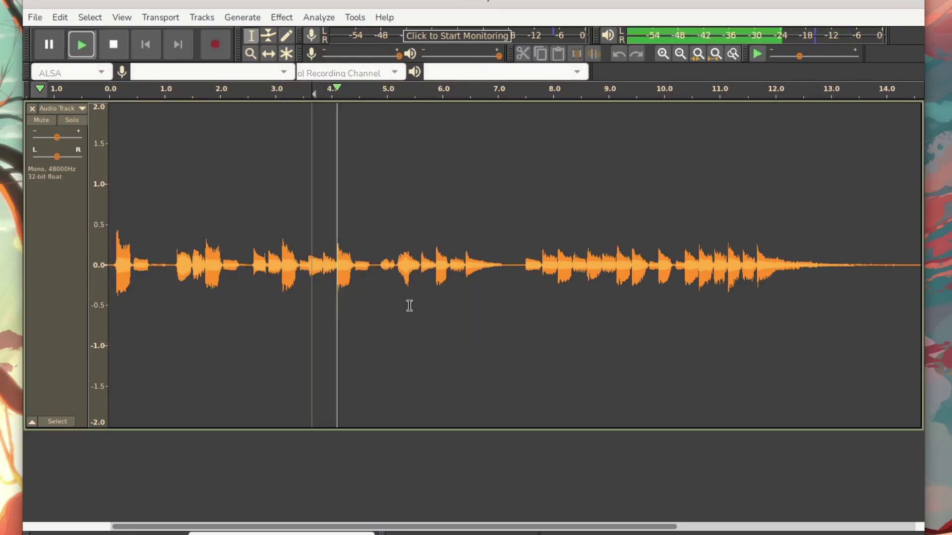
# Stop playback and delete the trailing silence from about 13.6 seconds to the end of the track
pyautogui.moveTo(342, 526); pyautogui.dragTo(507, 506)
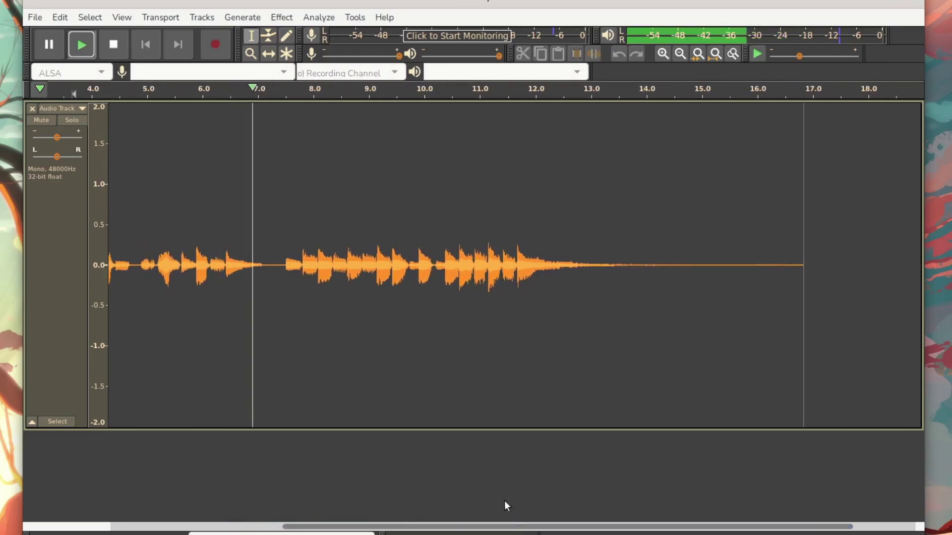
pyautogui.press('space')
pyautogui.moveTo(845, 287); pyautogui.dragTo(624, 330)
pyautogui.press('Delete')
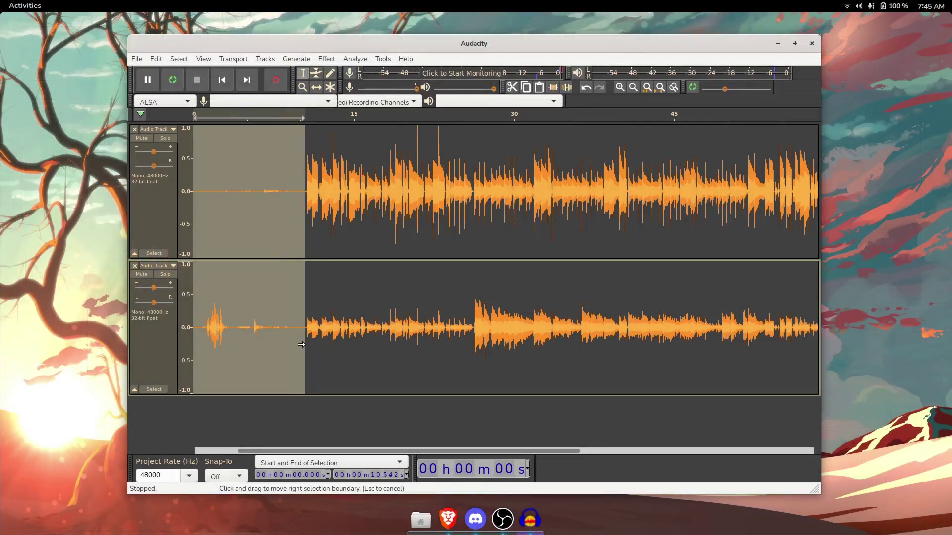
# Delete the first 10.5 seconds of both tracks and select the whole clip in the first track
pyautogui.press('Delete')
pyautogui.doubleClick(268, 193)
pyautogui.hotkey('ctrl', '3')
pyautogui.hotkey('ctrl', '3')
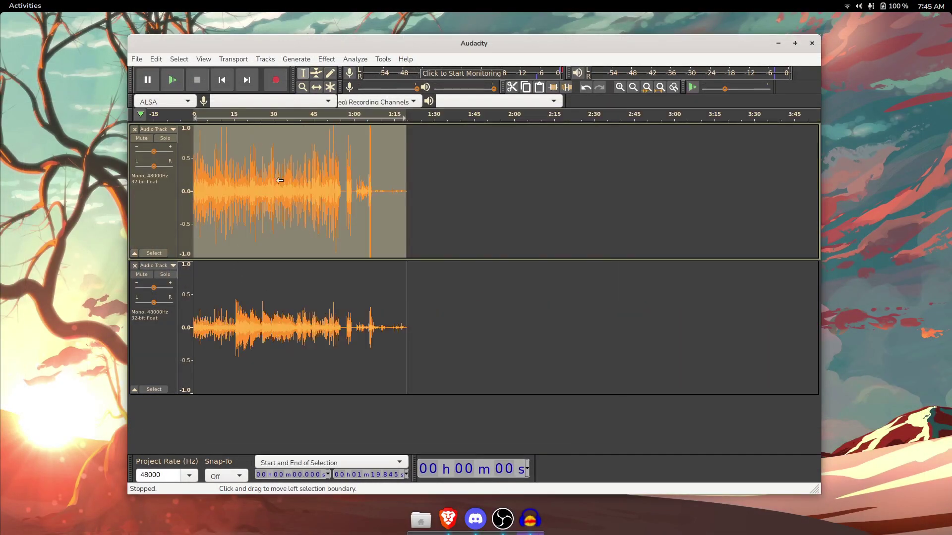
# Add a new mono track and paste a copy of the first track's clip at about 2:10 in that first track
pyautogui.click(266, 59)
pyautogui.moveTo(297, 72)
pyautogui.click(385, 72)
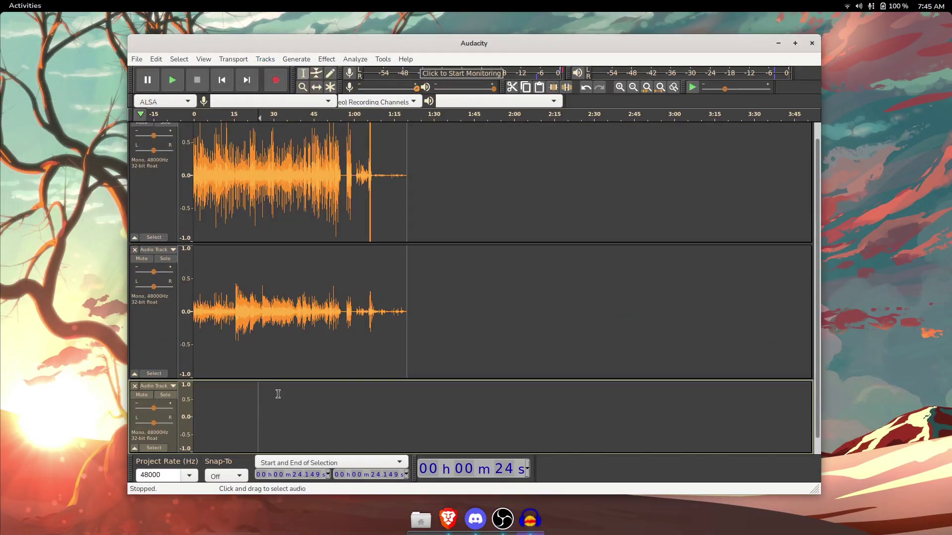
pyautogui.scroll(-1, 313, 204)
pyautogui.click(539, 166)
pyautogui.hotkey('ctrl', 'v')
# Cut the second track's clip and paste it into the new third track at about 30 seconds
pyautogui.doubleClick(295, 318)
pyautogui.hotkey('ctrl', 'x')
pyautogui.click(272, 417)
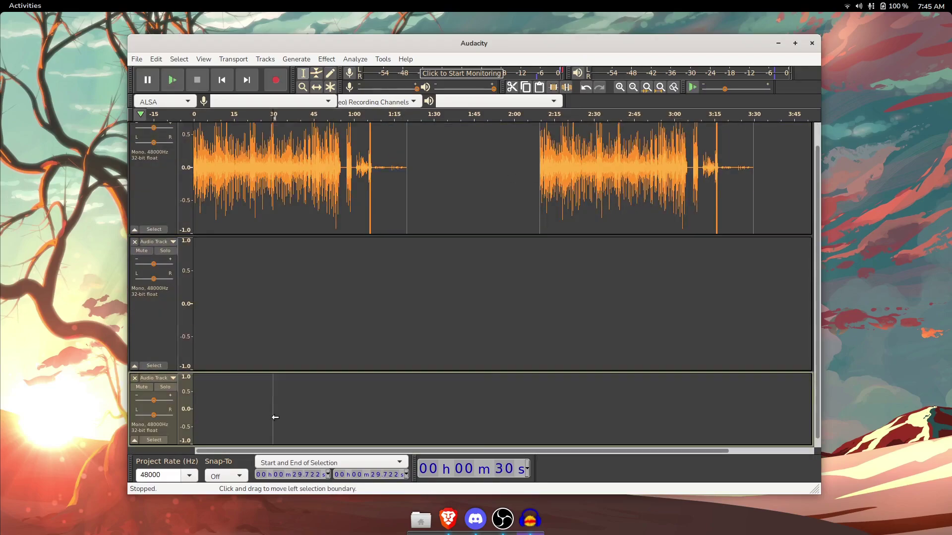
pyautogui.hotkey('ctrl', 'v')
# Move the copied clip from the first track into the empty second track and shift the lower clips to start at 0
pyautogui.doubleClick(621, 138)
pyautogui.moveTo(620, 139); pyautogui.dragTo(357, 326)
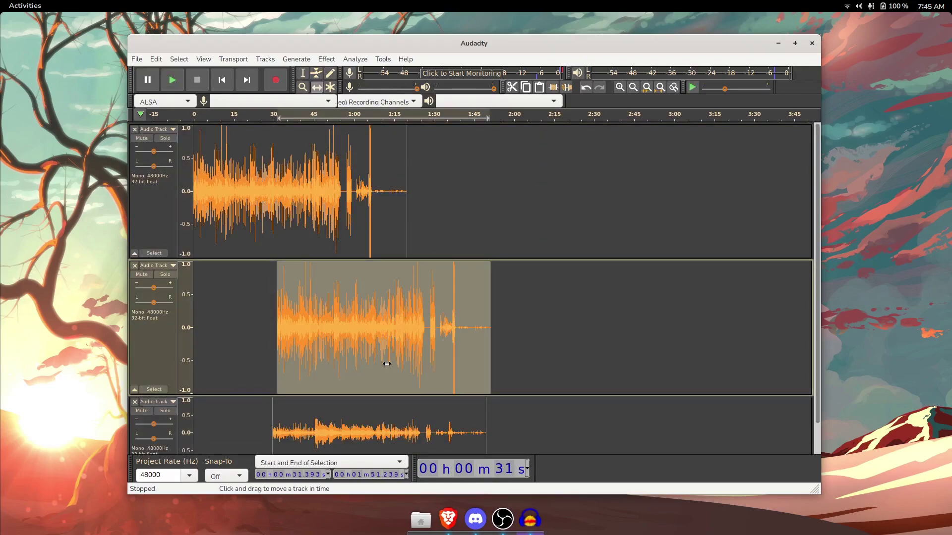
pyautogui.moveTo(387, 365); pyautogui.dragTo(275, 402)
pyautogui.scroll(-1, 356, 370)
# Select about the first 27 seconds of the first track and play all tracks from the start
pyautogui.press('F1')
pyautogui.moveTo(267, 186); pyautogui.dragTo(85, 178)
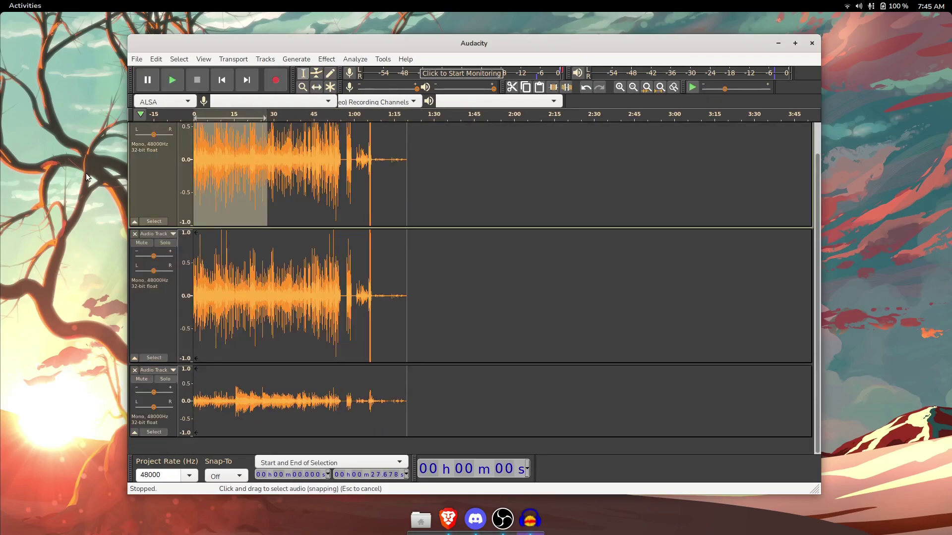
pyautogui.press('space')
pyautogui.hotkey('ctrl', '1')
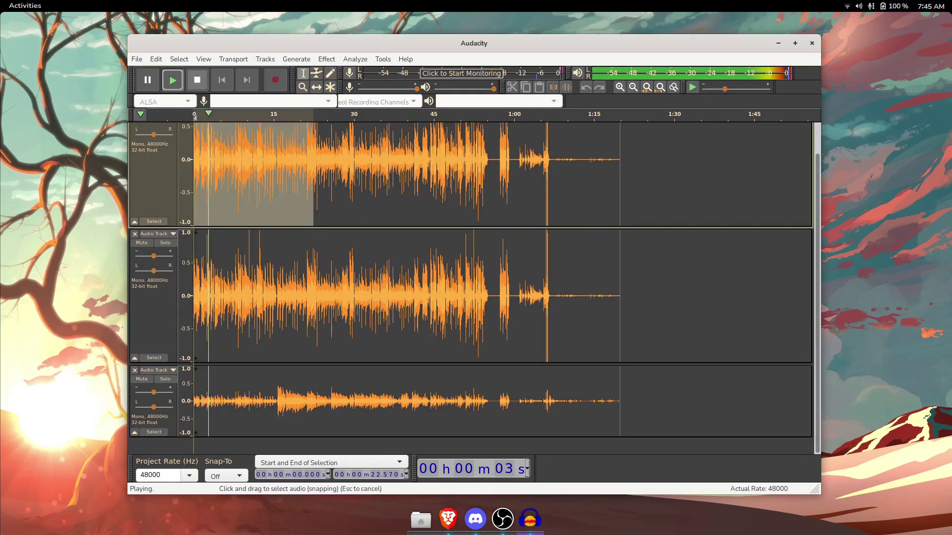
pyautogui.click(333, 189)
pyautogui.scroll(1, 333, 188)
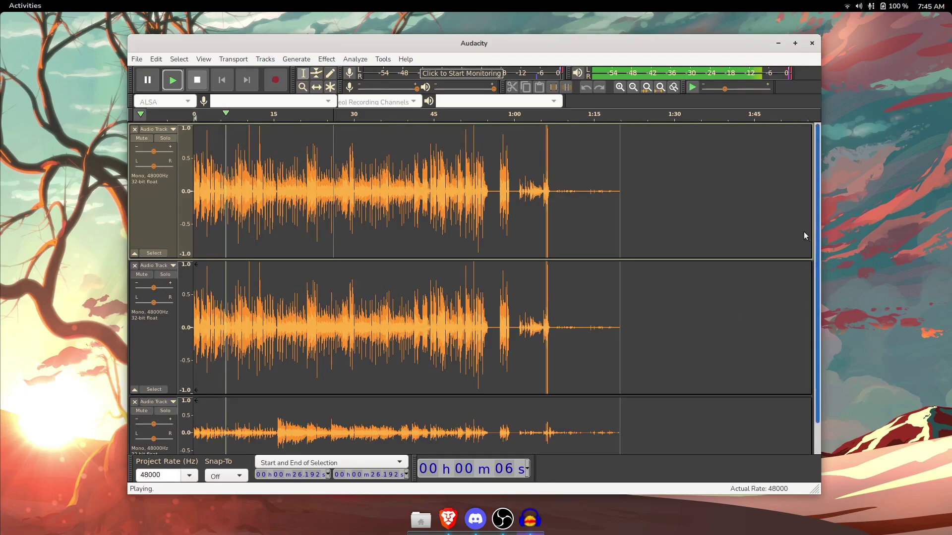
# Mute the third track and pan the first two tracks to opposite sides, the first left and the second right
pyautogui.click(142, 410)
pyautogui.scroll(-1, 215, 170)
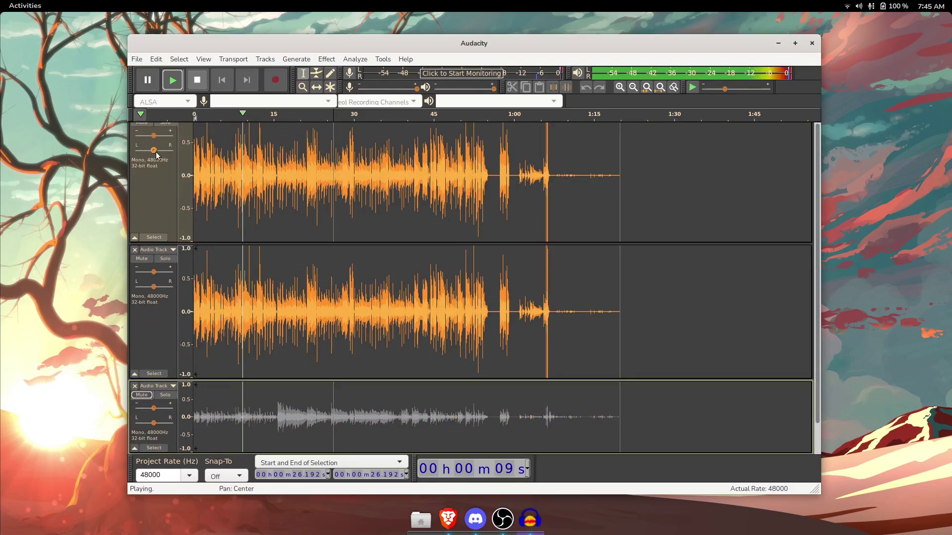
pyautogui.moveTo(156, 155); pyautogui.dragTo(151, 155)
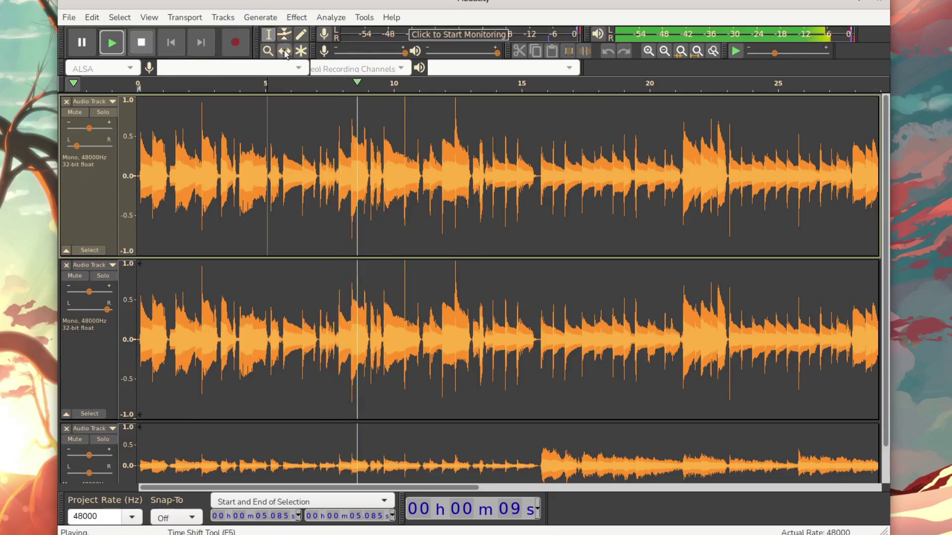
# Stop playback and shift the second track's clip about 0.07 seconds later with the Time Shift Tool
pyautogui.click(284, 52)
pyautogui.press('space')
pyautogui.scroll(1, 162, 347)
pyautogui.moveTo(166, 347); pyautogui.dragTo(169, 347)
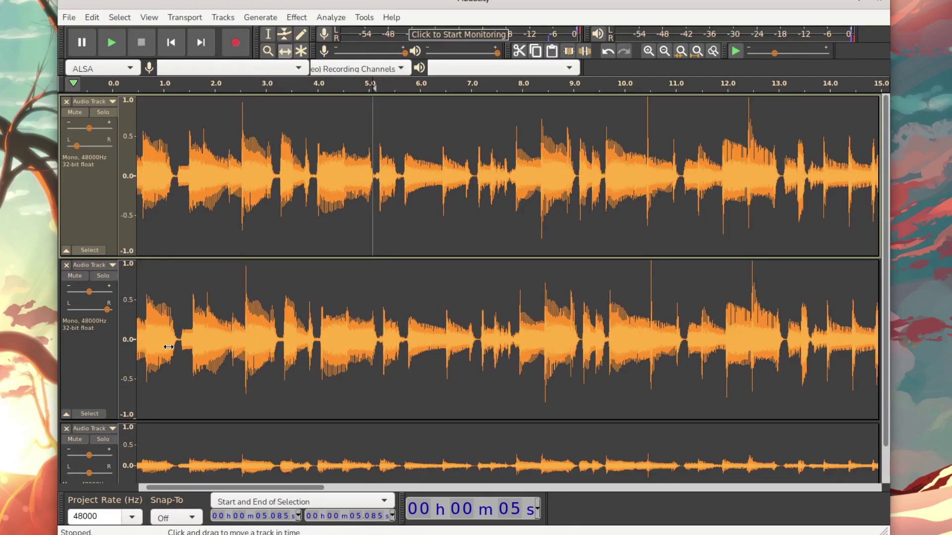
# Play all tracks from the beginning and lower the second track's gain slightly
pyautogui.click(268, 34)
pyautogui.scroll(-4, 293, 199)
pyautogui.moveTo(293, 198); pyautogui.dragTo(138, 198)
pyautogui.press('Home')
pyautogui.press('space')
pyautogui.scroll(2, 141, 293)
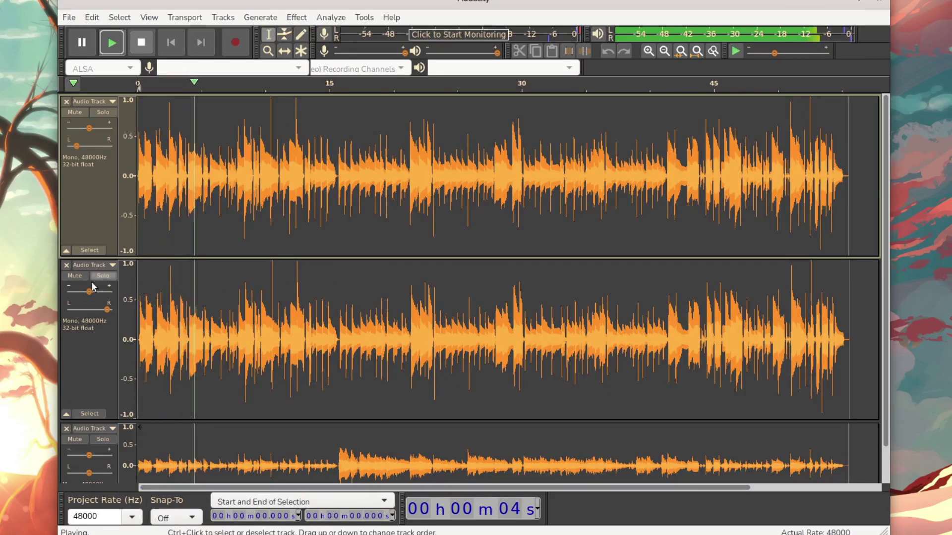
pyautogui.moveTo(89, 292); pyautogui.dragTo(87, 293)
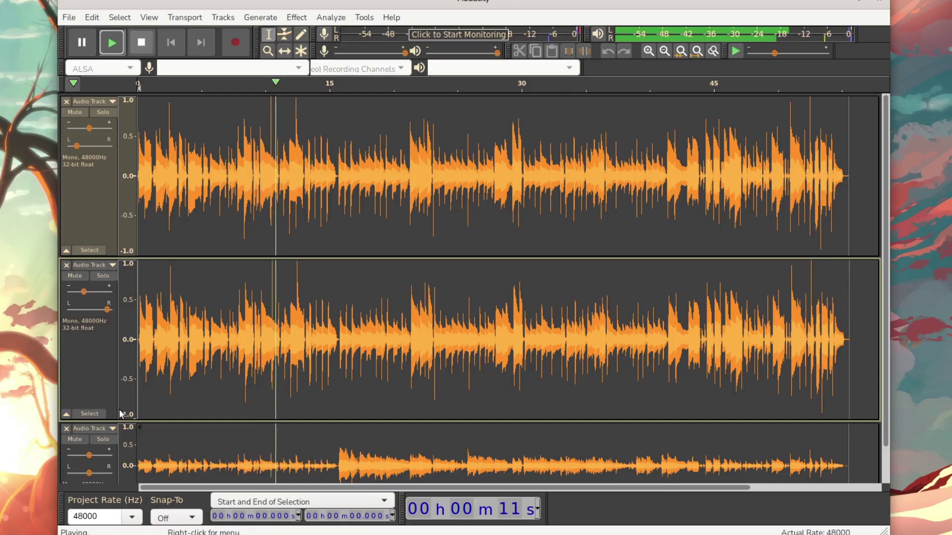
# Reduce the display height of the second and first tracks so more tracks fit in view
pyautogui.scroll(-2, 243, 436)
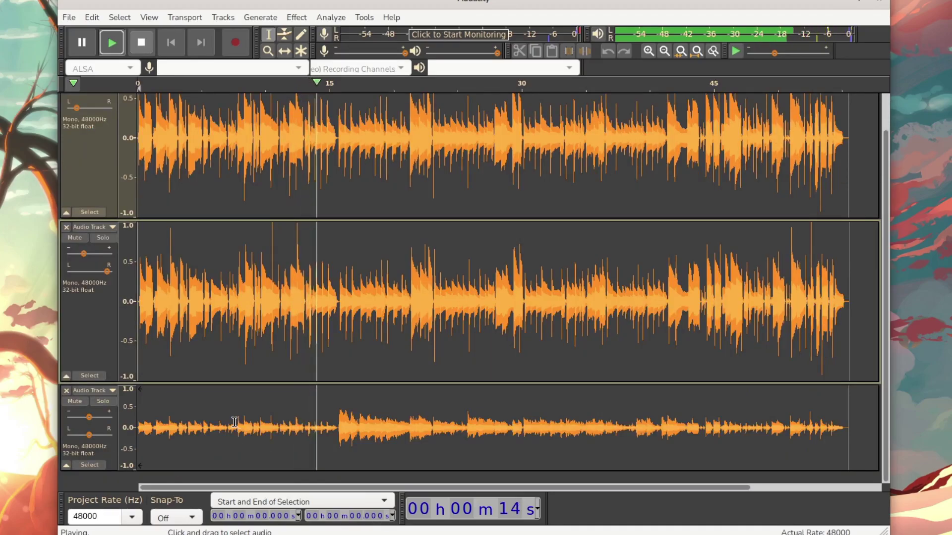
pyautogui.scroll(-2, 265, 433)
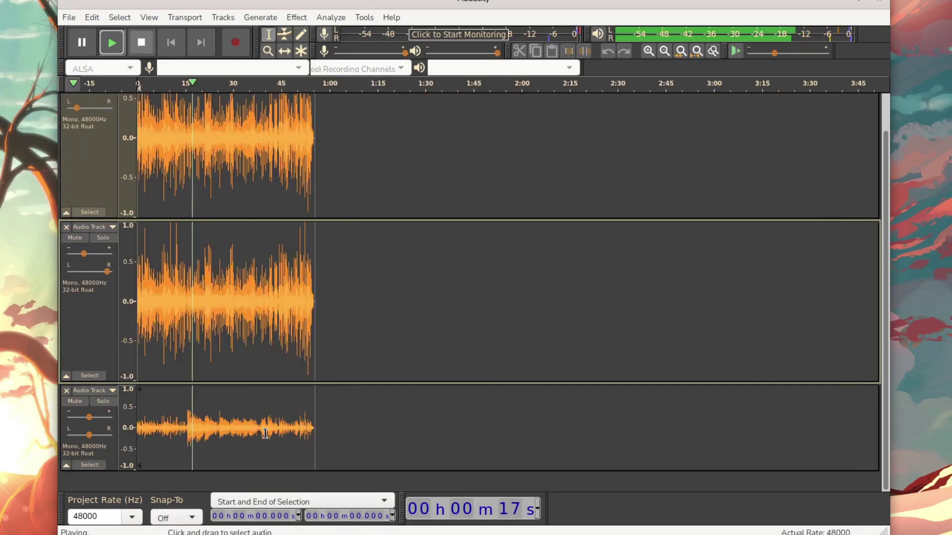
pyautogui.scroll(2, 221, 291)
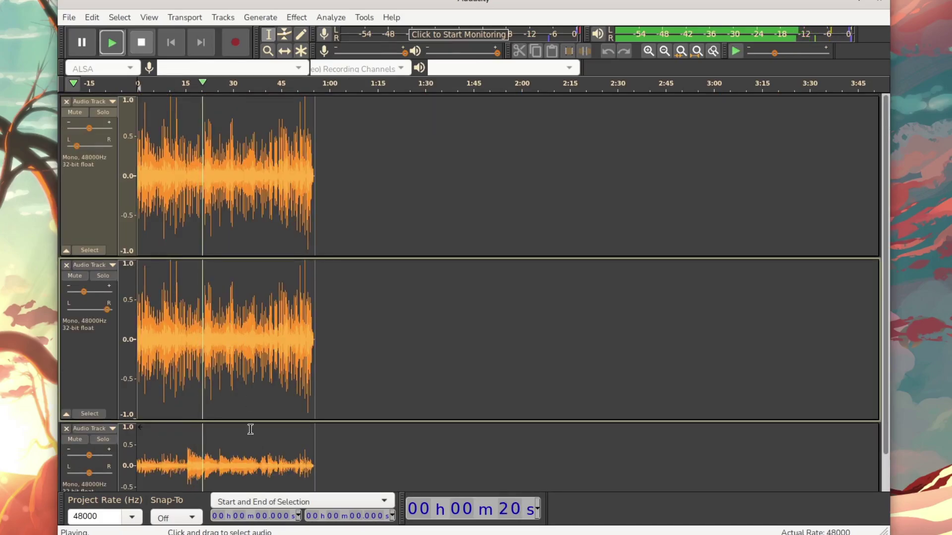
pyautogui.moveTo(249, 419); pyautogui.dragTo(250, 363)
pyautogui.moveTo(259, 256); pyautogui.dragTo(260, 198)
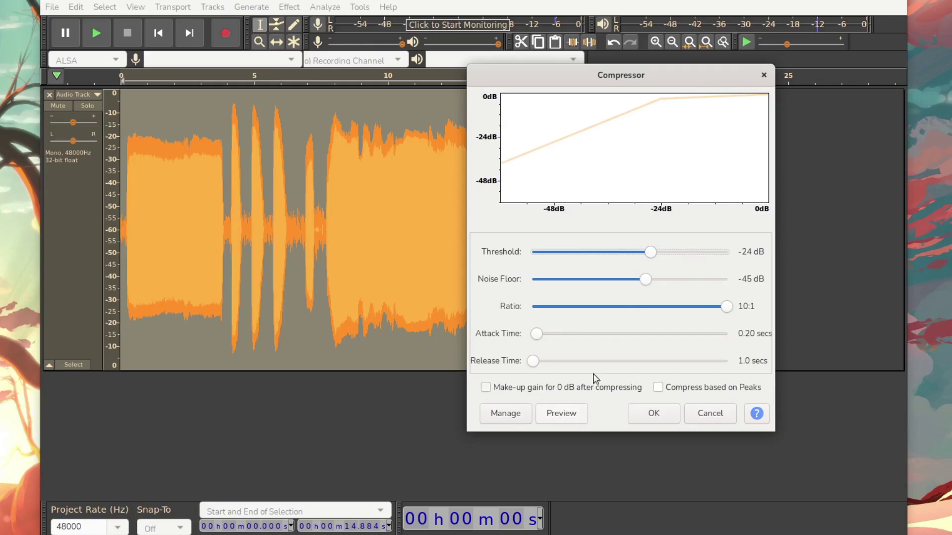
# Preview and apply the Compressor with threshold -23 dB, noise floor -45 dB, ratio 10:1, attack 0.20 and release 1.0 seconds
pyautogui.click(565, 417)
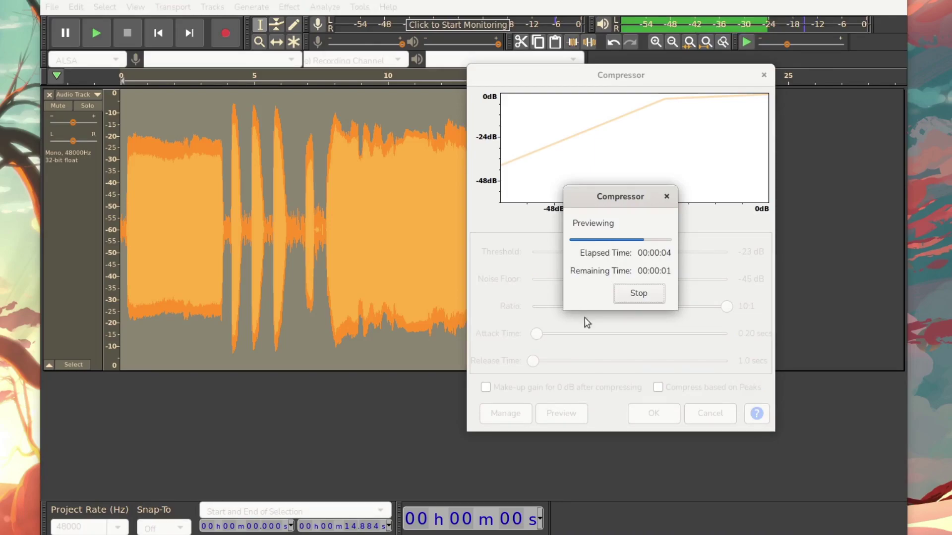
pyautogui.click(640, 413)
pyautogui.click(288, 7)
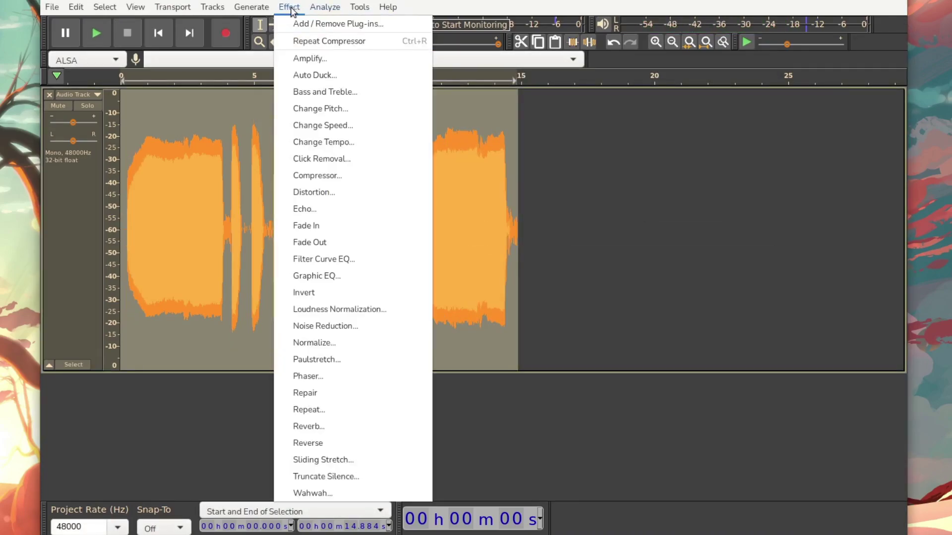
pyautogui.press('Escape')
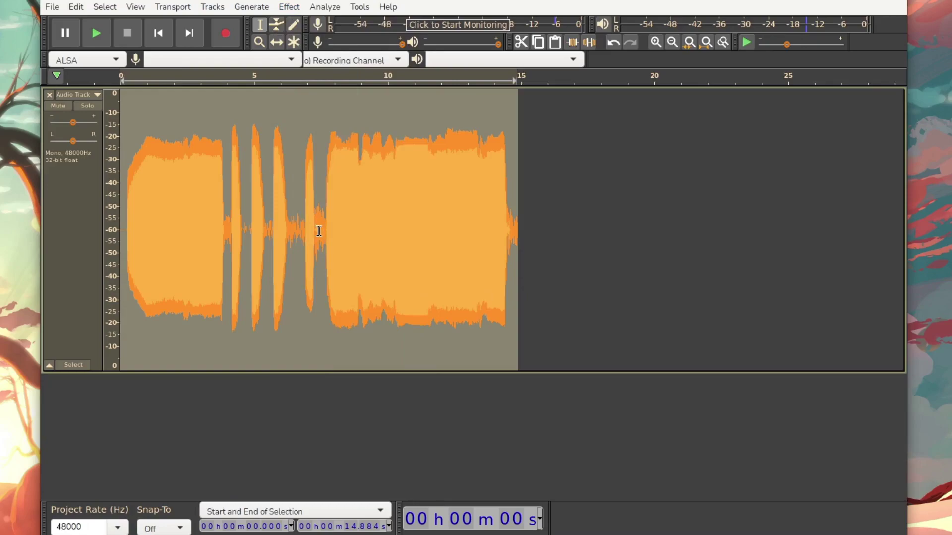
# Capture a noise profile for Noise Reduction from the quiet section between about 6.3 and 6.8 seconds
pyautogui.moveTo(303, 226); pyautogui.dragTo(293, 226)
pyautogui.click(289, 7)
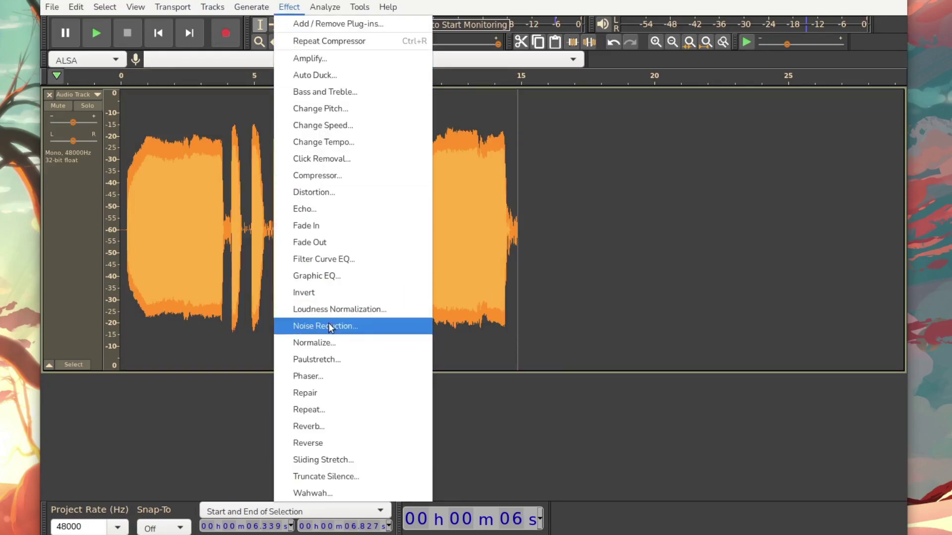
pyautogui.click(359, 325)
pyautogui.click(476, 200)
# Apply Noise Reduction to the whole track at maximum reduction, with sensitivity 24.00 and frequency smoothing of 12 bands
pyautogui.hotkey('ctrl', 'a')
pyautogui.click(289, 7)
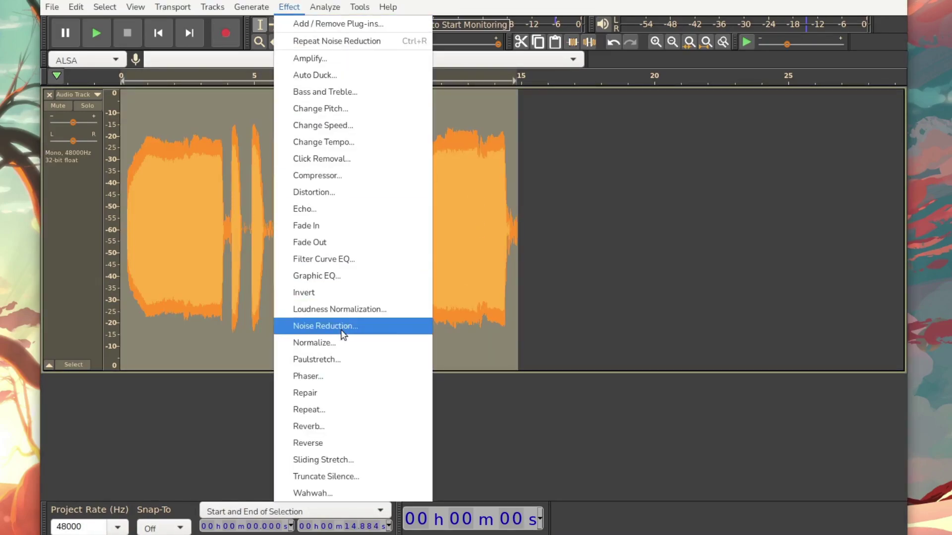
pyautogui.click(360, 325)
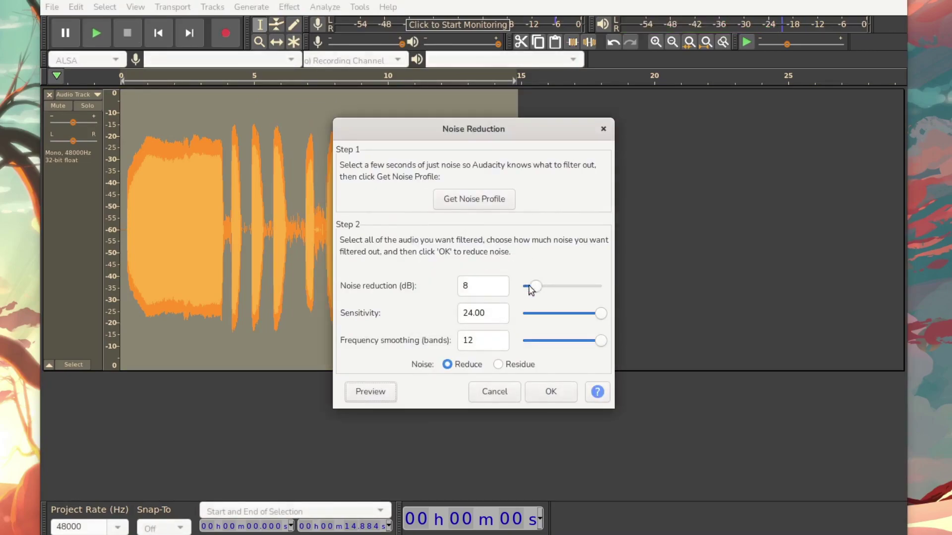
pyautogui.click(551, 392)
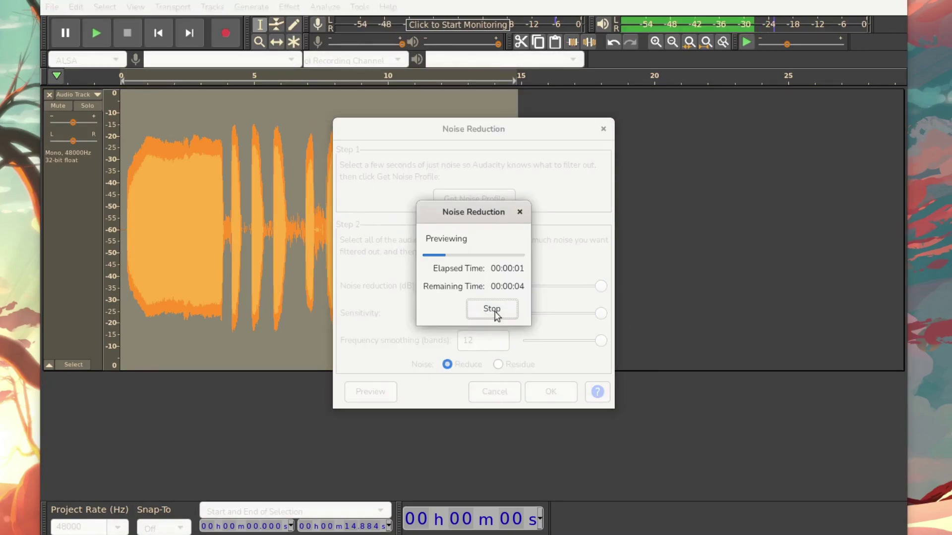
# Amplify the whole track by 15.42 dB and open the Normalize effect
pyautogui.click(289, 6)
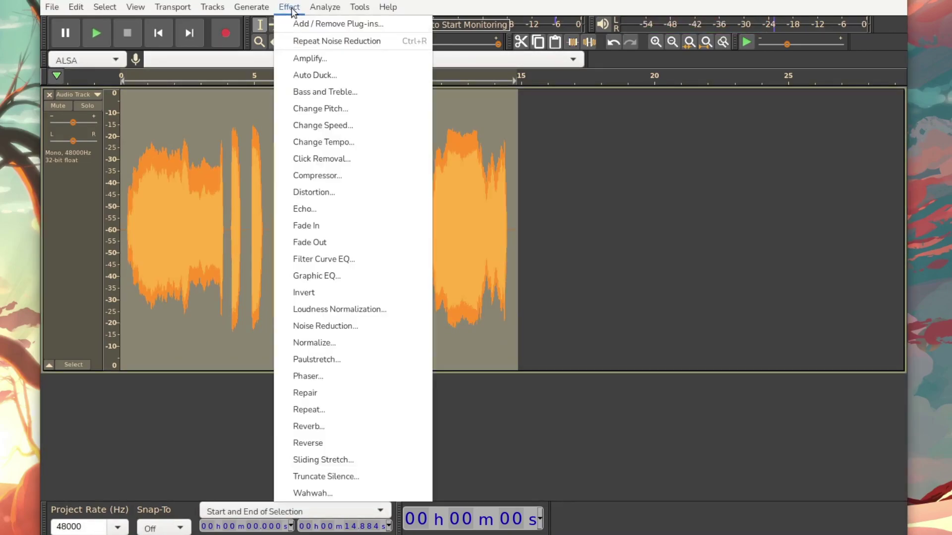
pyautogui.click(348, 62)
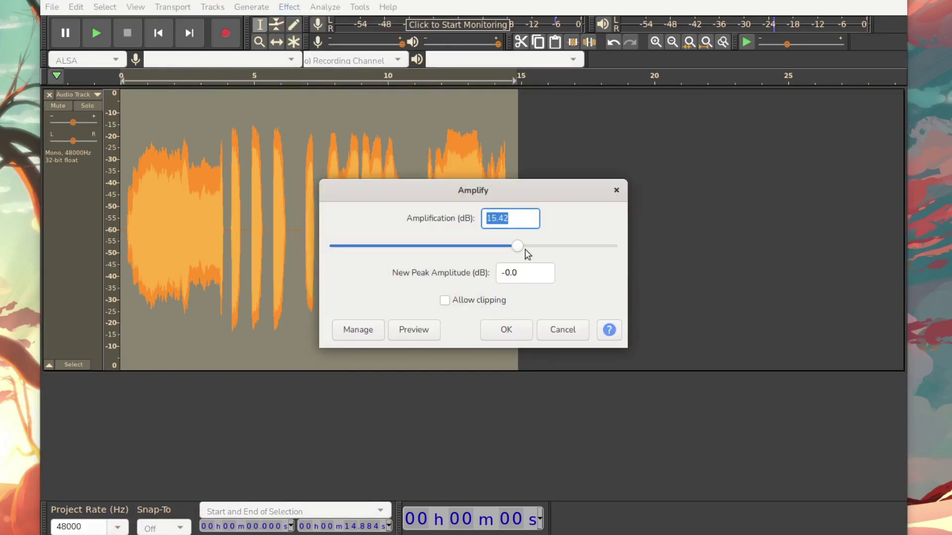
pyautogui.click(506, 330)
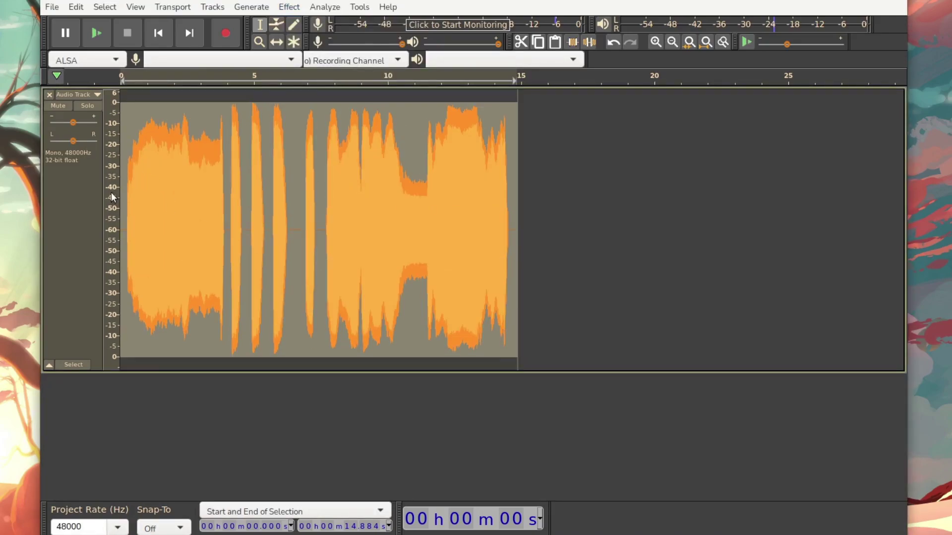
pyautogui.click(280, 7)
pyautogui.click(307, 341)
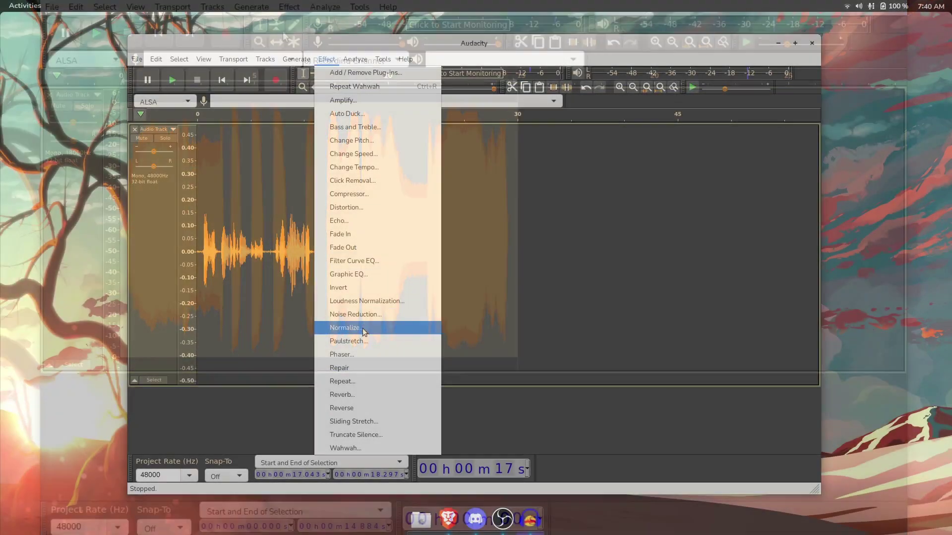
# Preview and apply Paulstretch to the selection from about 17.0 to 18.3 seconds with stretch factor 10.0 and time resolution 0.25 seconds
pyautogui.click(362, 330)
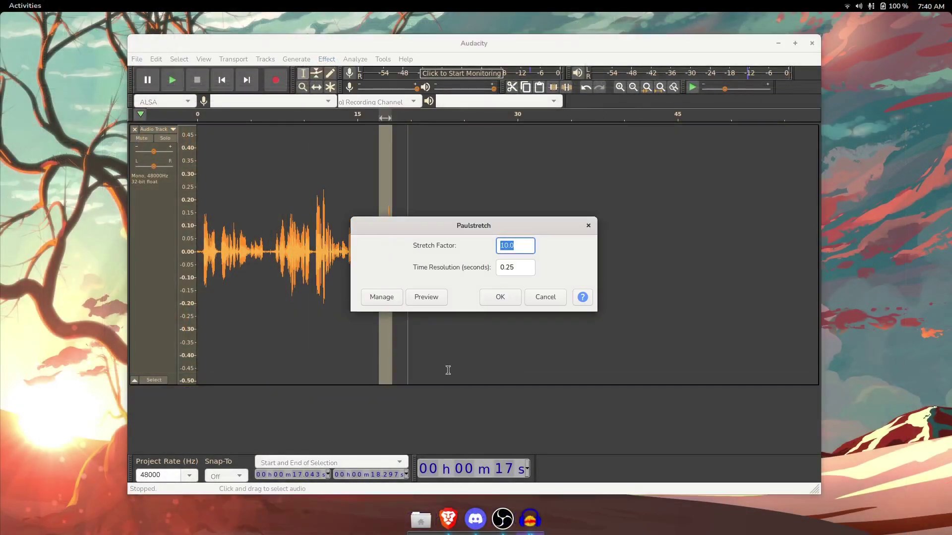
pyautogui.click(422, 297)
pyautogui.click(488, 301)
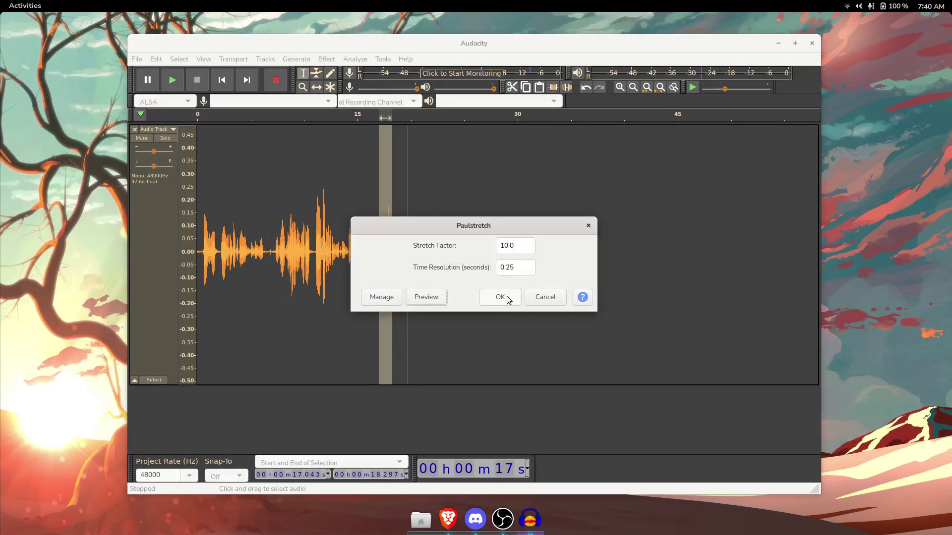
pyautogui.click(503, 297)
# Apply Hard Clipping distortion at -6 dB, with drive and make-up gain 50, to about 7.0–10.6 seconds and play it
pyautogui.moveTo(311, 254); pyautogui.dragTo(273, 254)
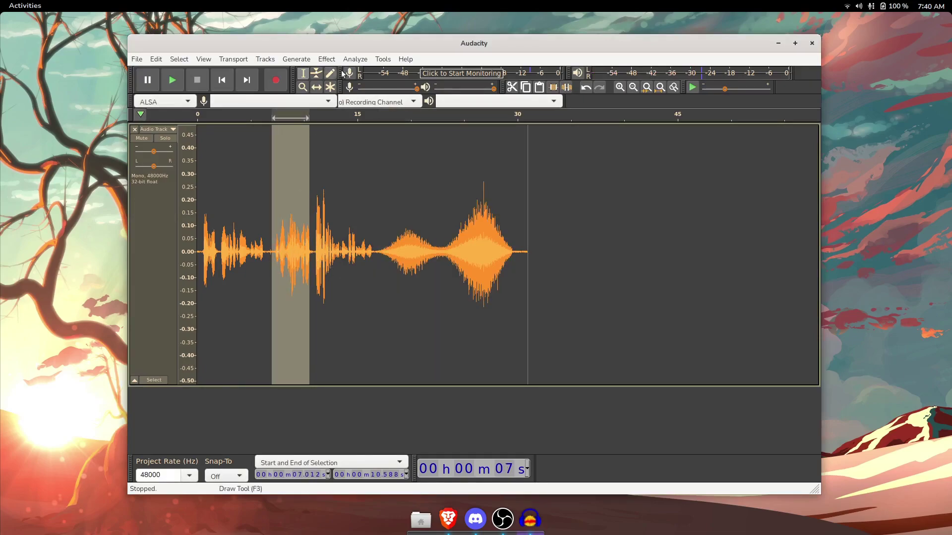
pyautogui.click(355, 59)
pyautogui.moveTo(327, 59)
pyautogui.click(365, 208)
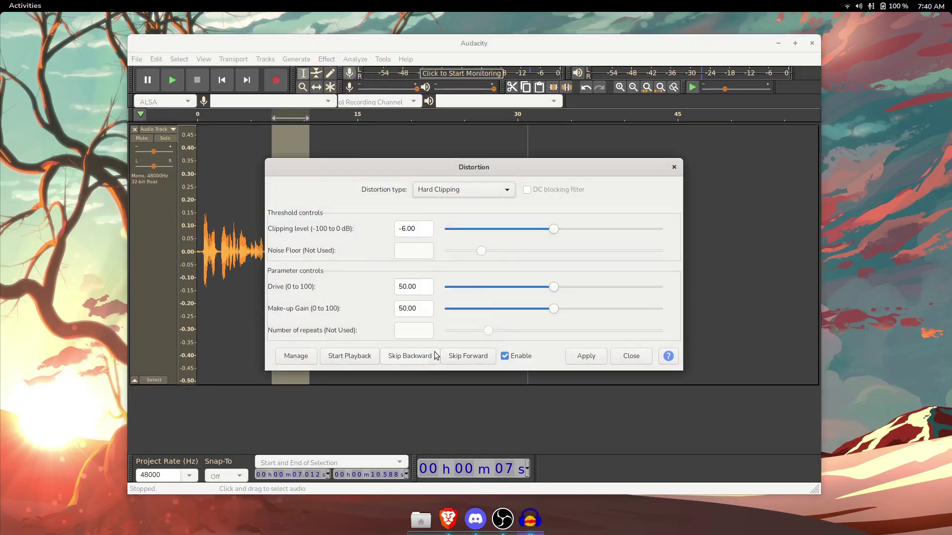
pyautogui.click(585, 356)
pyautogui.press('space')
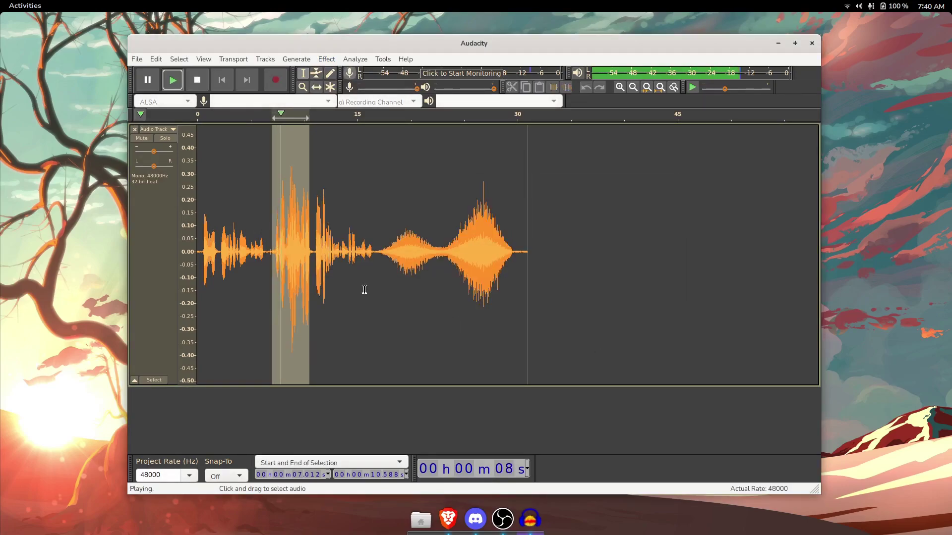
# Apply Invert to the selection from about 1.9 to 6.5 seconds and play it back
pyautogui.moveTo(266, 253); pyautogui.dragTo(217, 254)
pyautogui.click(327, 59)
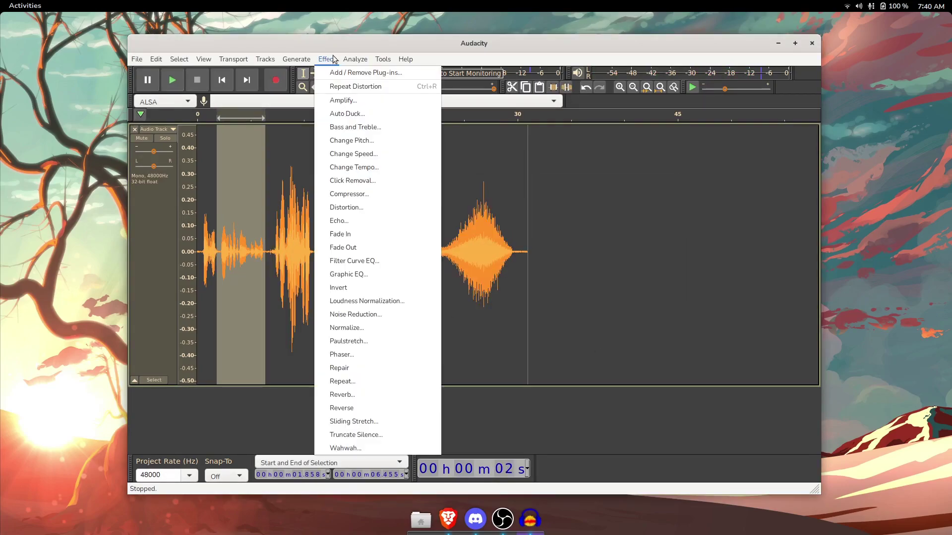
pyautogui.click(382, 287)
pyautogui.press('space')
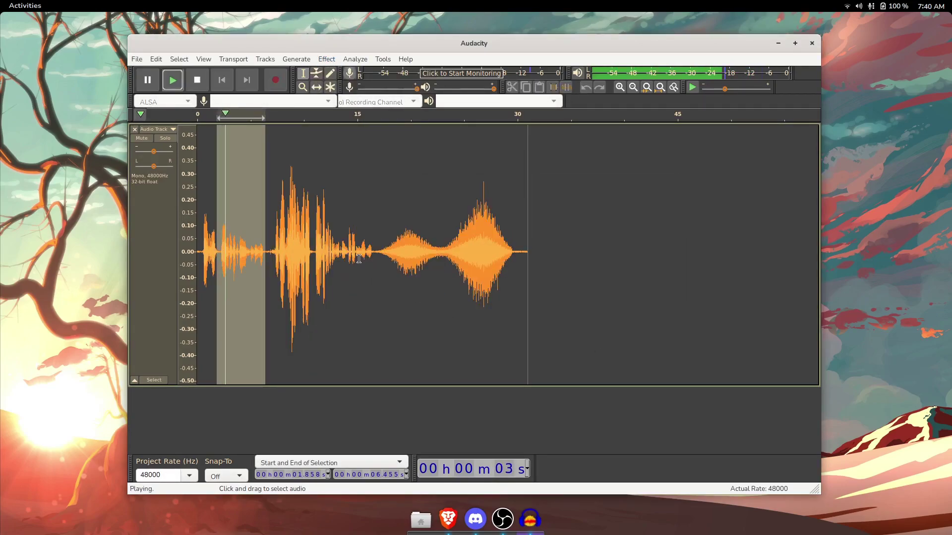
# Apply a Graphic EQ factory preset to about 13.9–17.1 seconds and play the track from about 12.6 seconds
pyautogui.moveTo(379, 255); pyautogui.dragTo(346, 256)
pyautogui.click(327, 59)
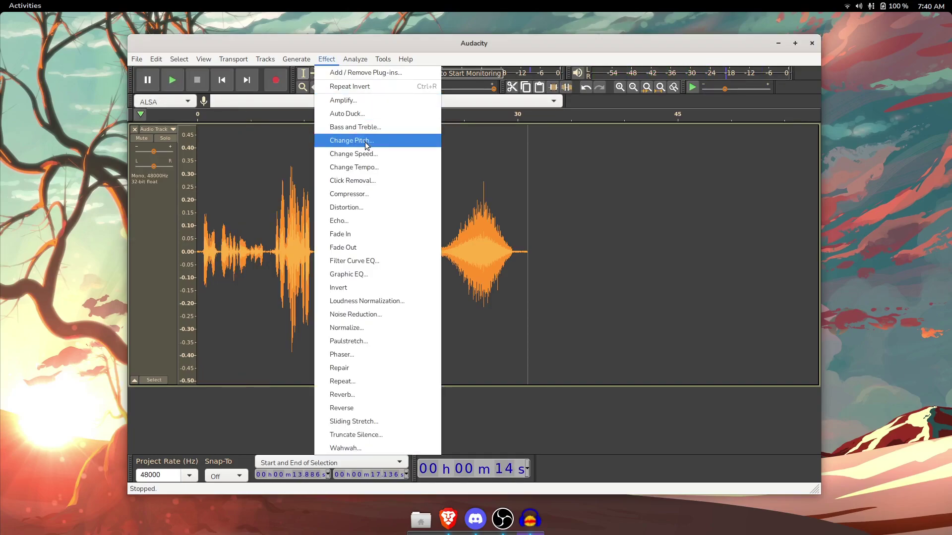
pyautogui.click(361, 138)
pyautogui.click(586, 328)
pyautogui.click(327, 59)
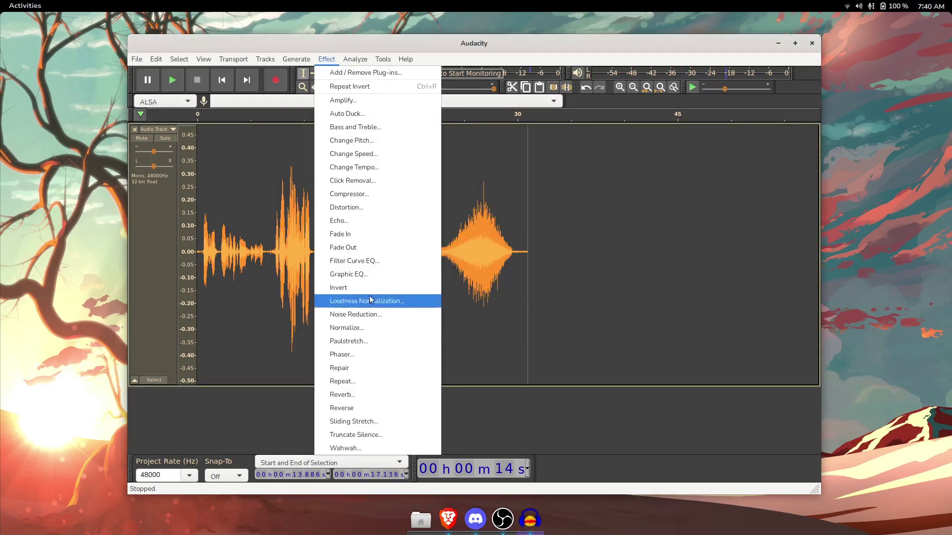
pyautogui.click(367, 277)
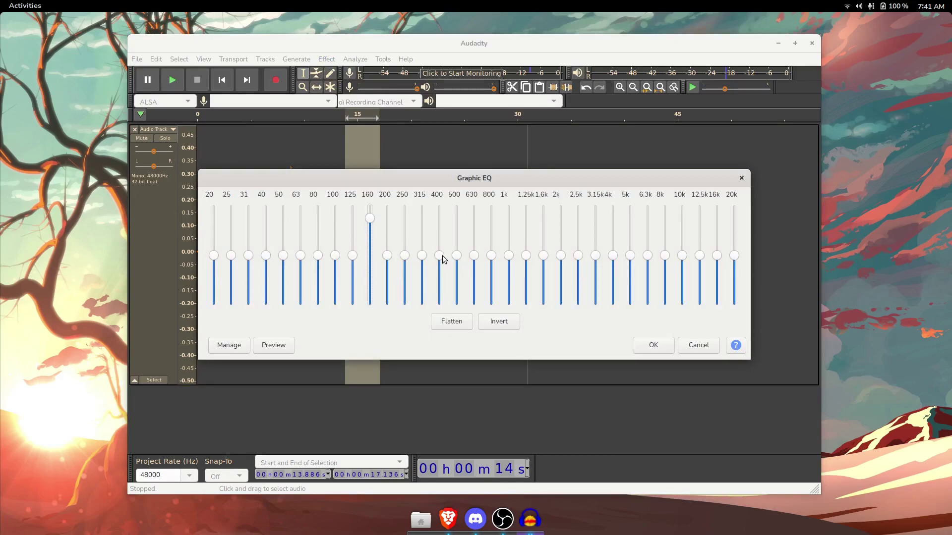
pyautogui.click(232, 345)
pyautogui.moveTo(50, 375)
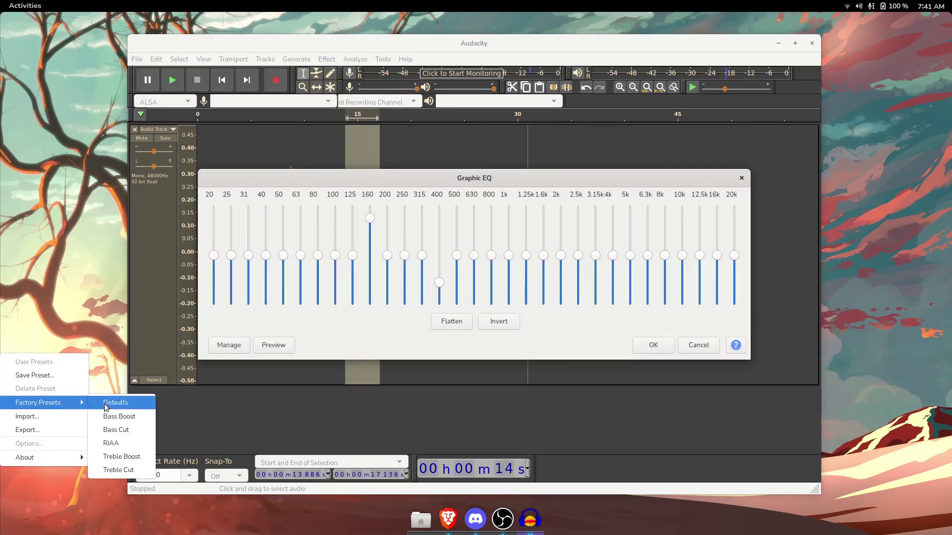
pyautogui.click(129, 438)
pyautogui.click(653, 346)
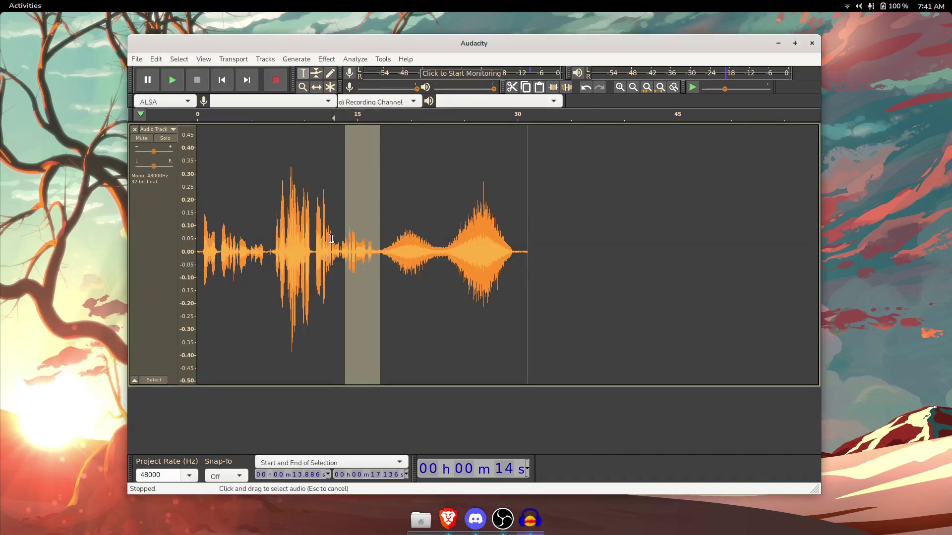
pyautogui.click(332, 294)
pyautogui.press('space')
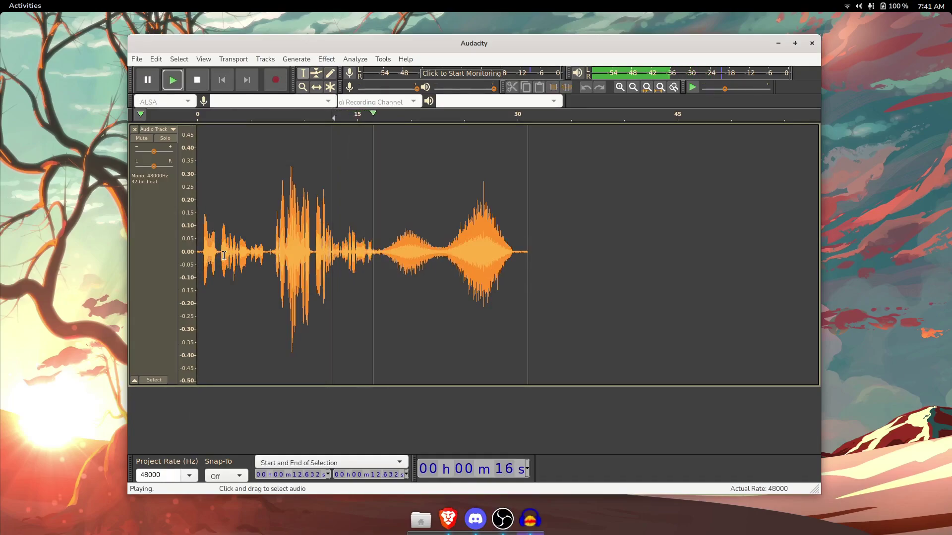
# Apply a Filter Curve EQ factory preset that cuts the lowest and highest frequencies to the first 2.6 seconds, and play it
pyautogui.moveTo(223, 255); pyautogui.dragTo(196, 255)
pyautogui.click(326, 59)
pyautogui.click(347, 312)
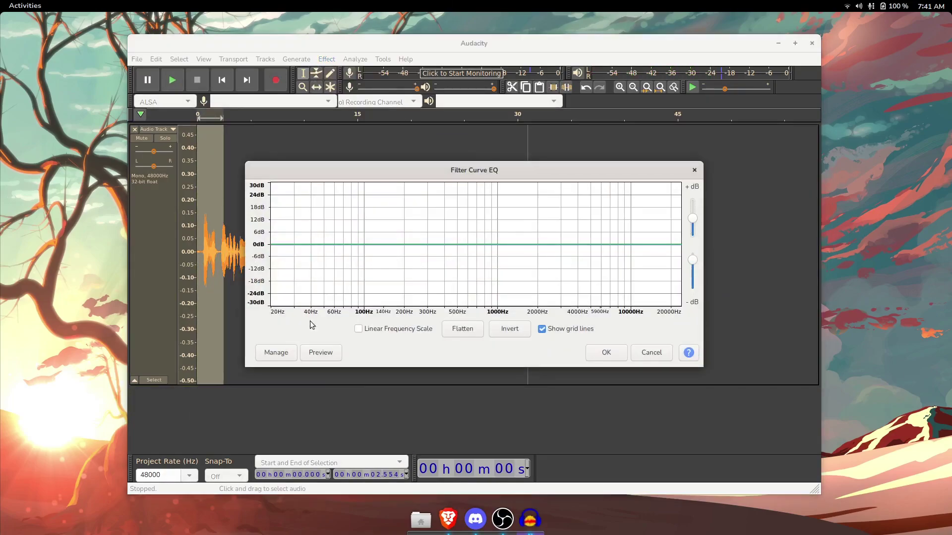
pyautogui.click(276, 353)
pyautogui.moveTo(79, 410)
pyautogui.click(125, 406)
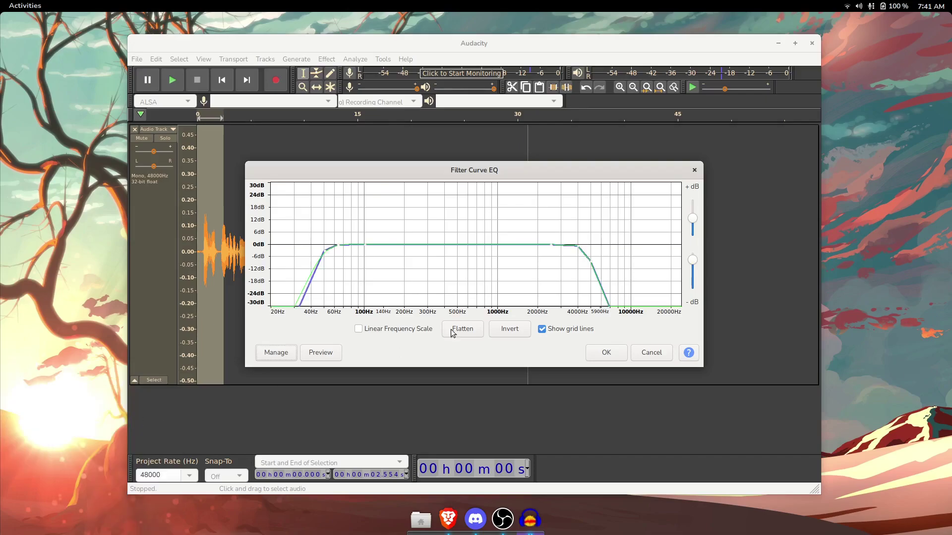
pyautogui.click(605, 352)
pyautogui.press('space')
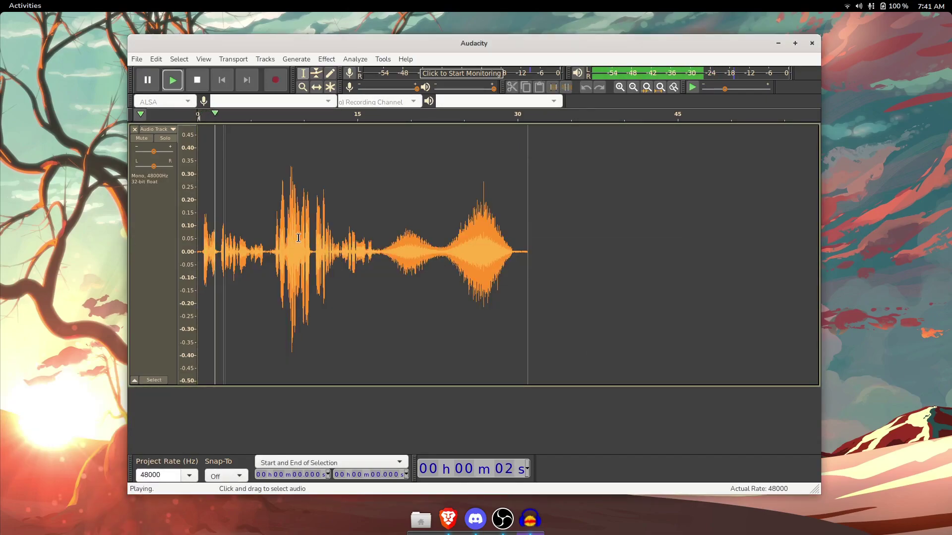
# Apply Echo with a 1-second delay and 0.5 decay factor to about 2.6–6.4 seconds and play the result
pyautogui.moveTo(225, 245); pyautogui.dragTo(266, 245)
pyautogui.hotkey('ctrl', '1')
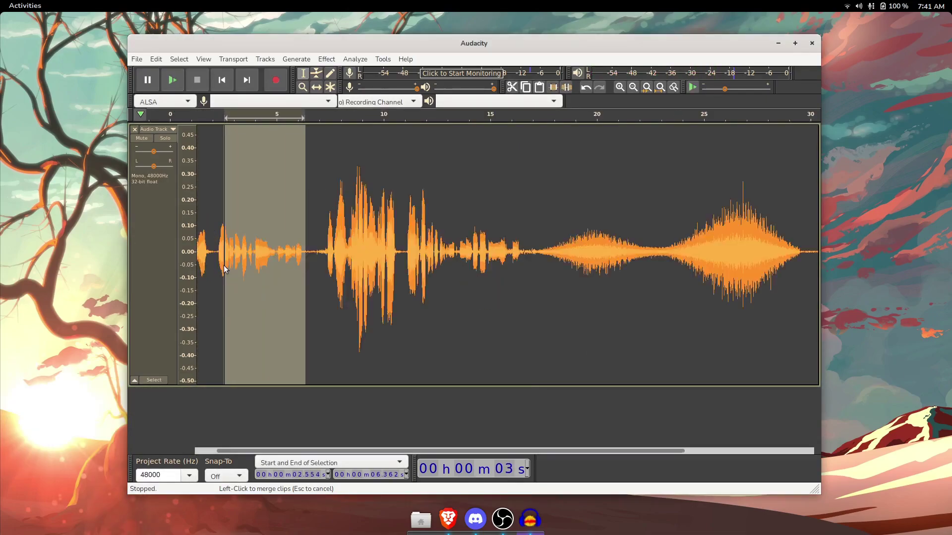
pyautogui.hotkey('ctrl', '1')
pyautogui.click(327, 59)
pyautogui.click(362, 226)
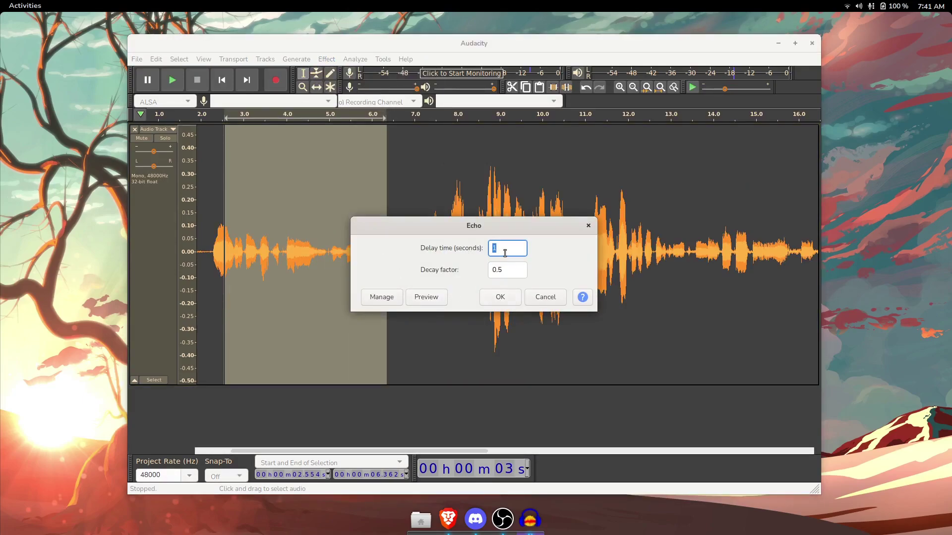
pyautogui.click(501, 298)
pyautogui.press('space')
pyautogui.scroll(-2, 466, 282)
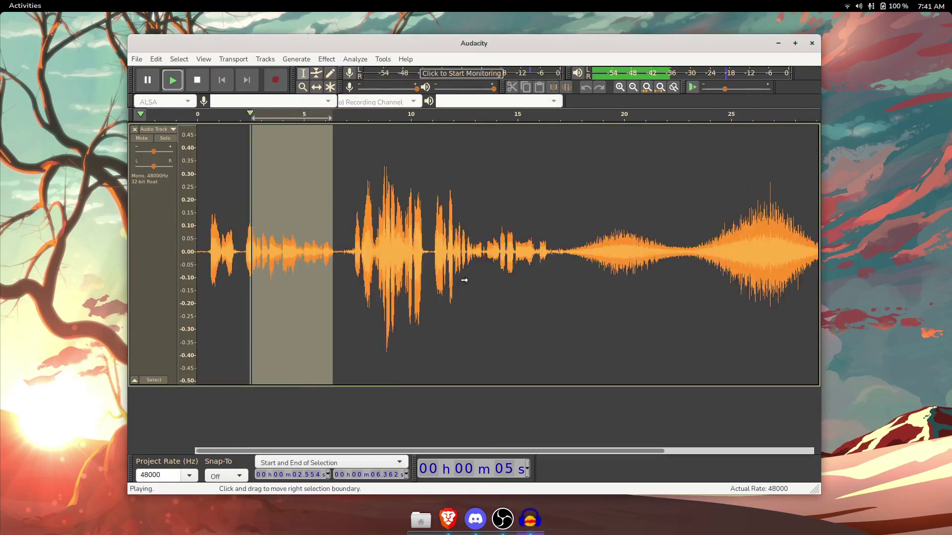
pyautogui.press('space')
# Select the stretched section from about 16.9 to 23.3 seconds and play it
pyautogui.moveTo(377, 270); pyautogui.dragTo(445, 317)
pyautogui.press('space')
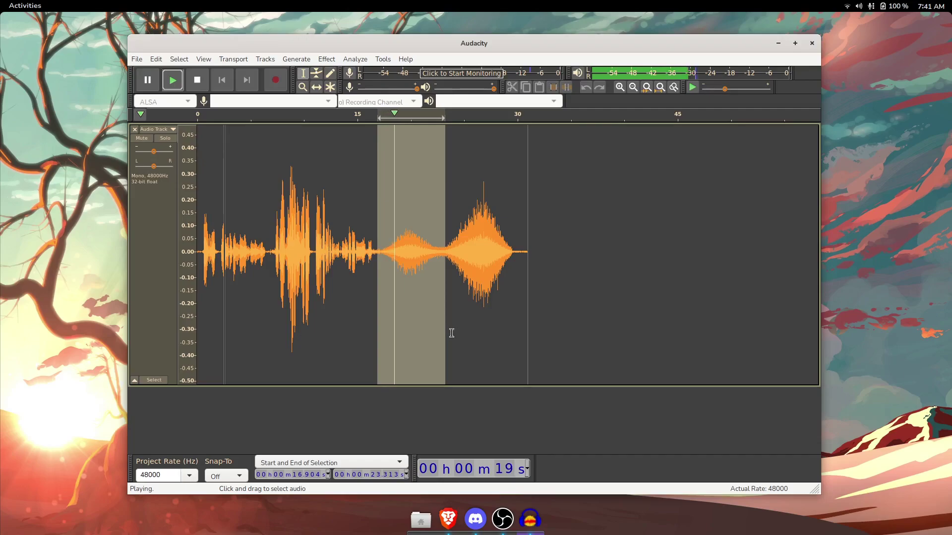